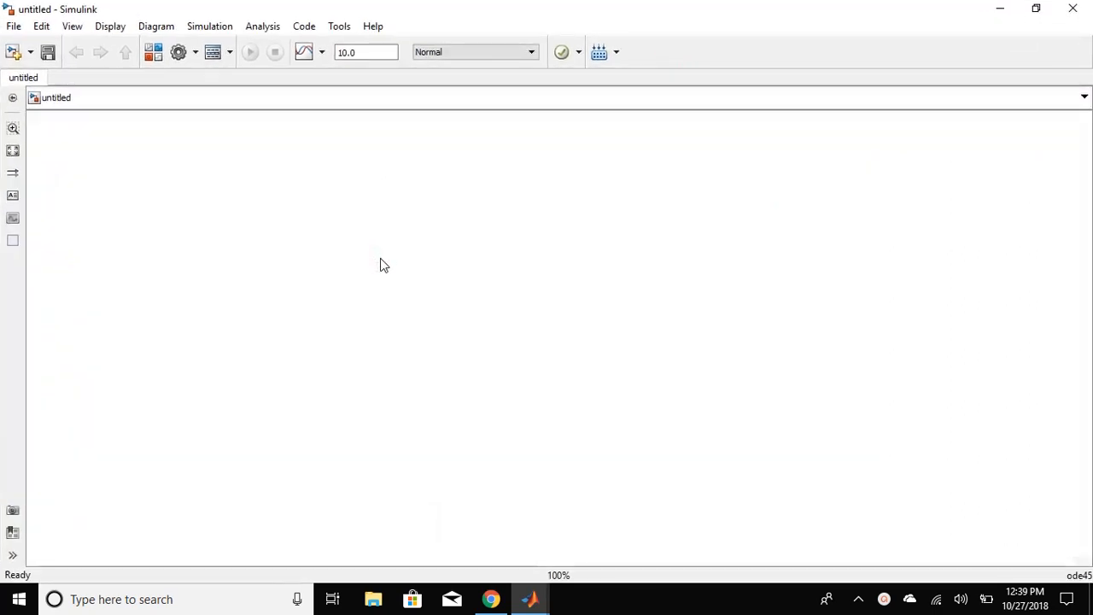
# Add an AC Voltage Source block to the empty model and position it near the canvas's left side
pyautogui.write('c vol')
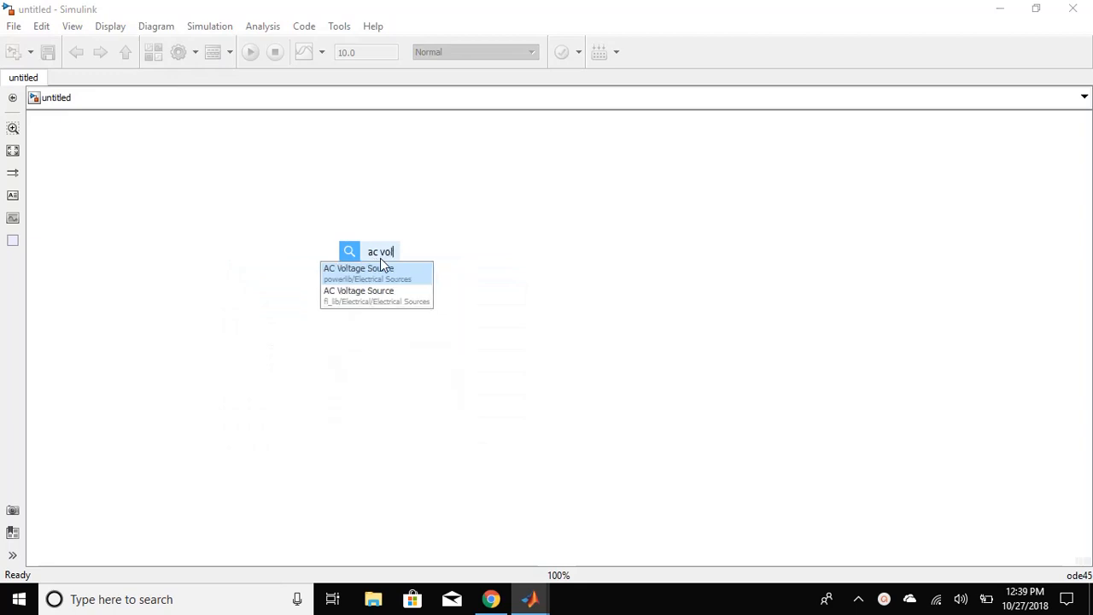
pyautogui.press('Down')
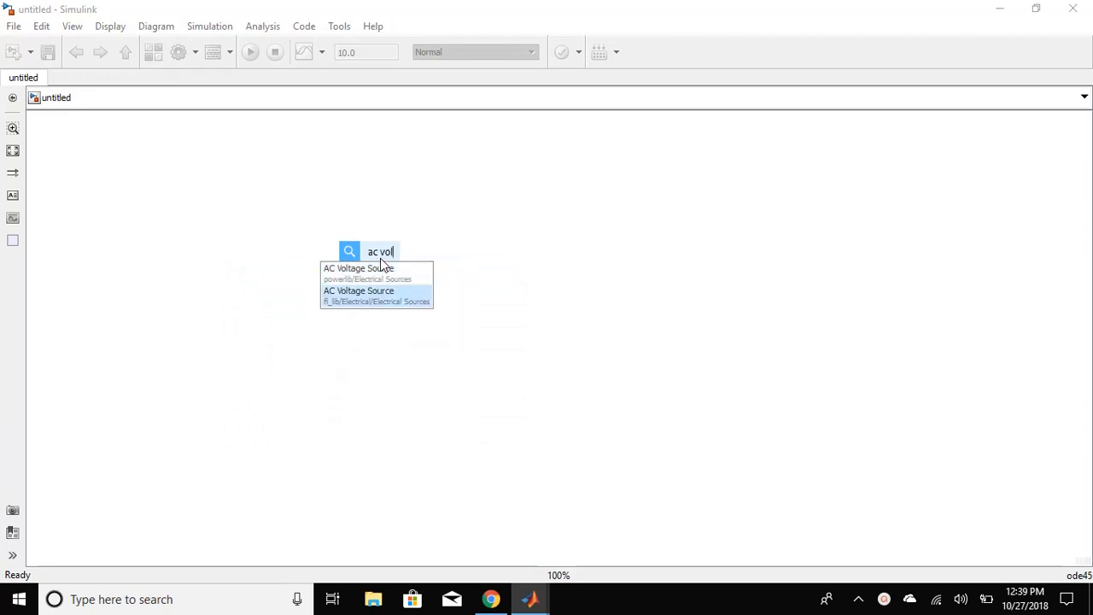
pyautogui.press('Return')
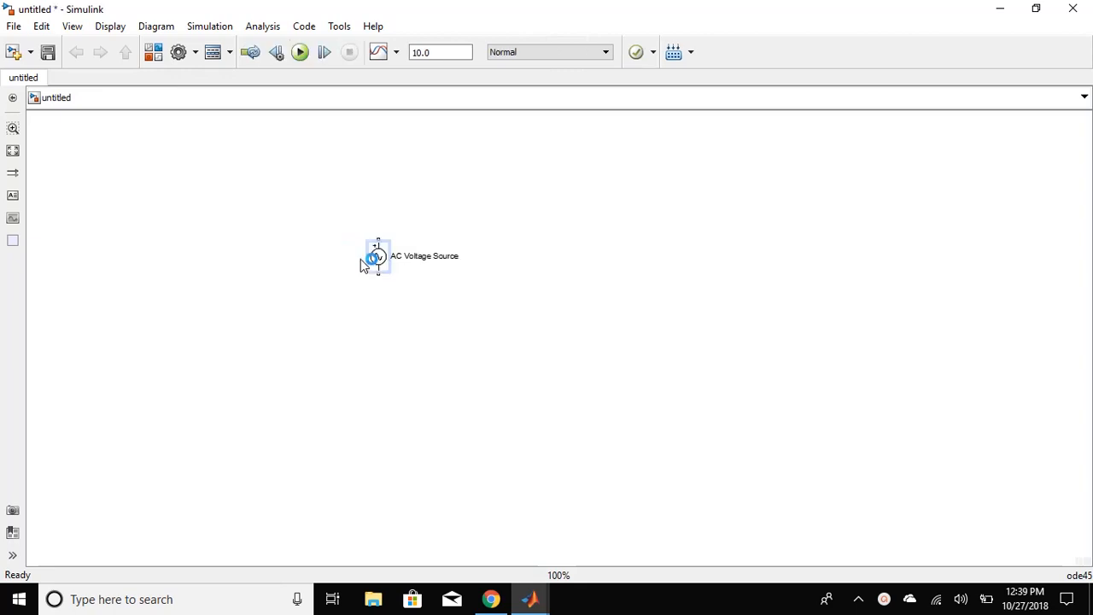
pyautogui.moveTo(367, 256); pyautogui.dragTo(205, 303)
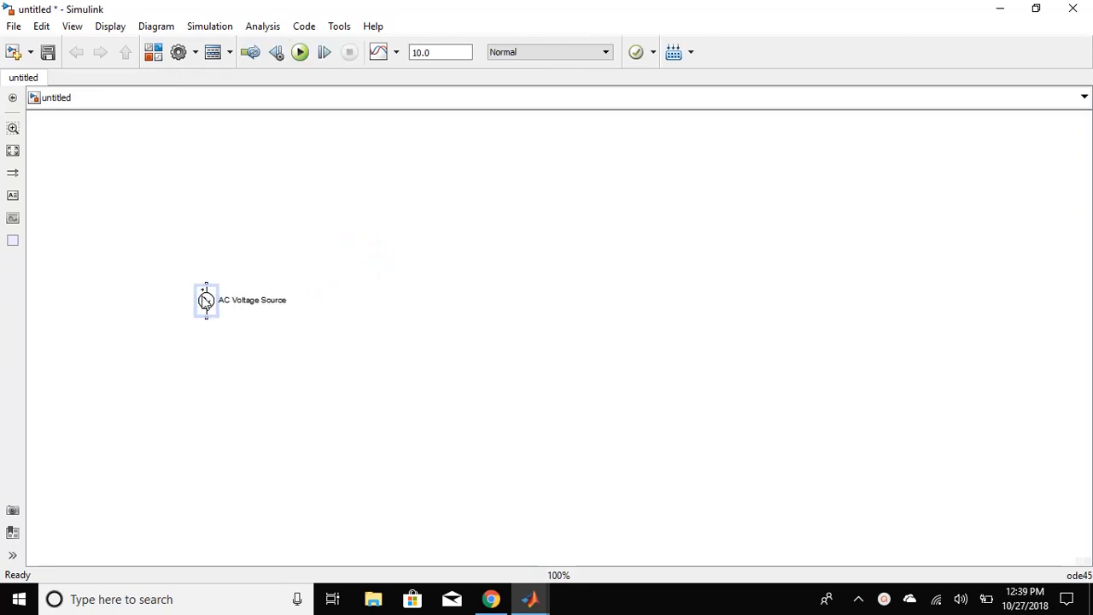
# Add a Linear Transformer block to the right of the AC voltage source
pyautogui.doubleClick(380, 306)
pyautogui.write('linear t')
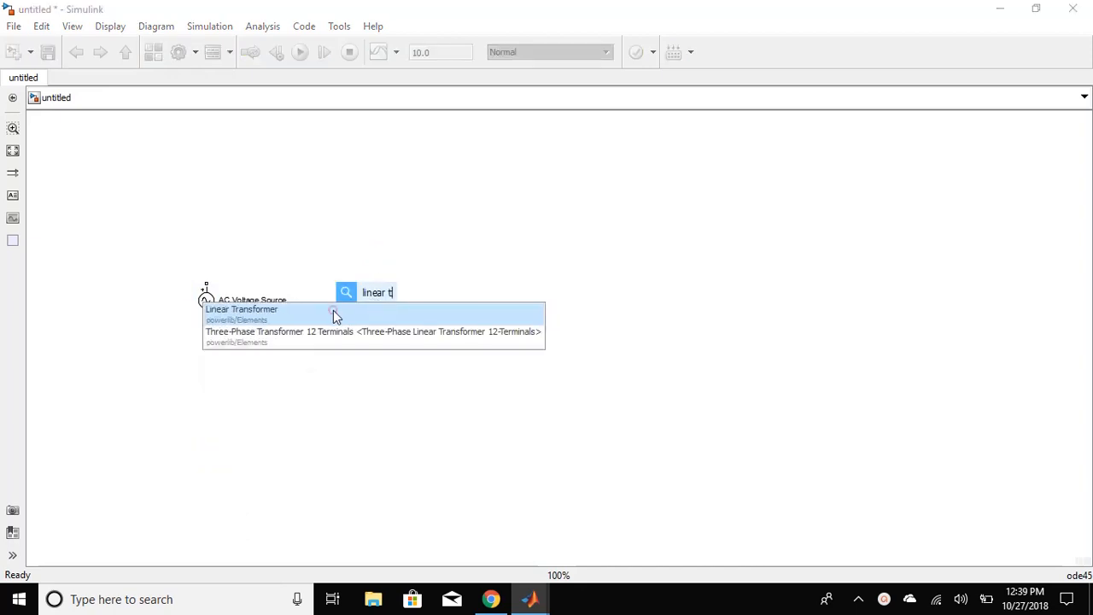
pyautogui.click(333, 312)
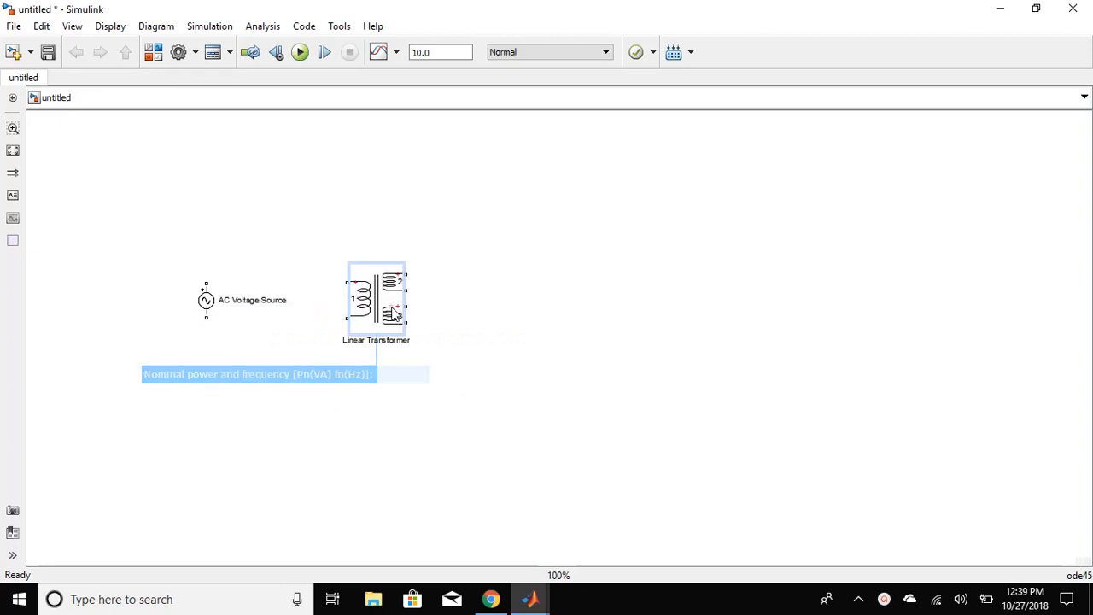
# Set the Linear Transformer's units to SI and its nominal power and frequency to [ 1e3 50 ]
pyautogui.doubleClick(396, 314)
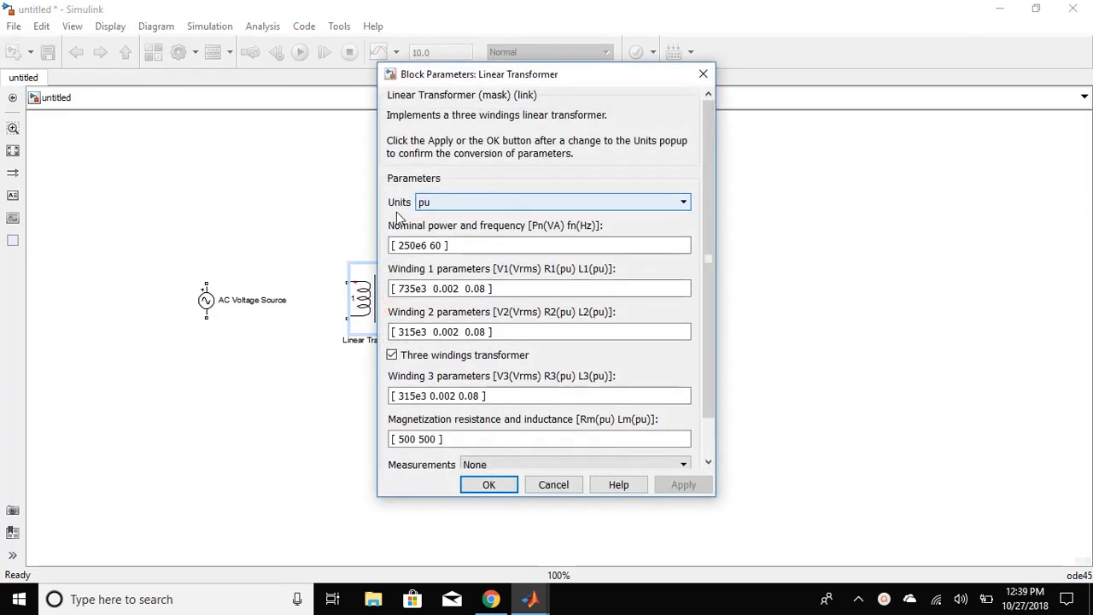
pyautogui.click(445, 201)
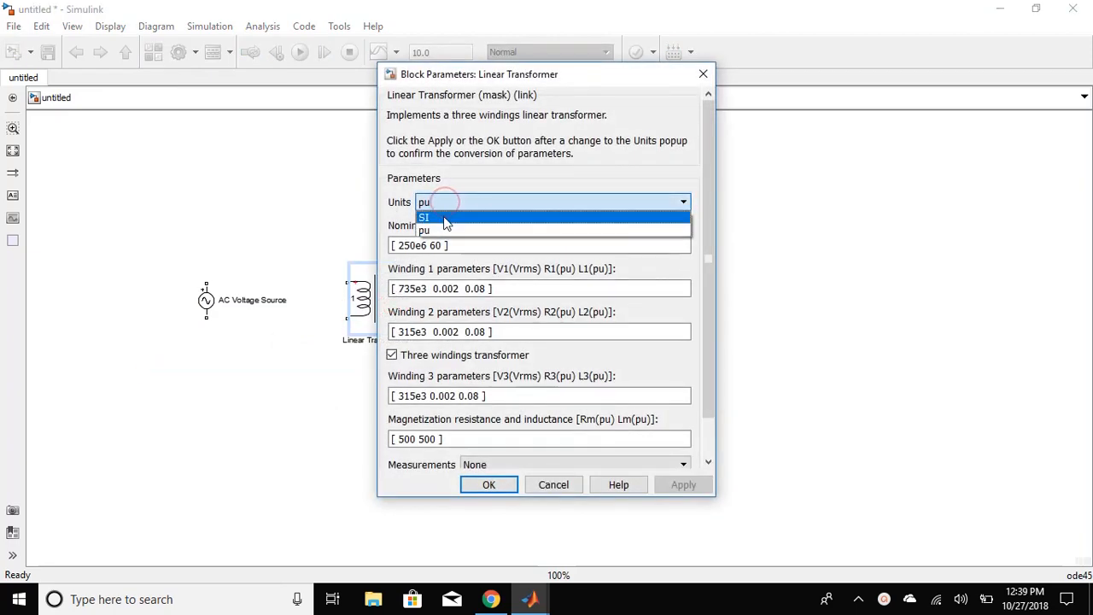
pyautogui.click(445, 216)
pyautogui.click(441, 245)
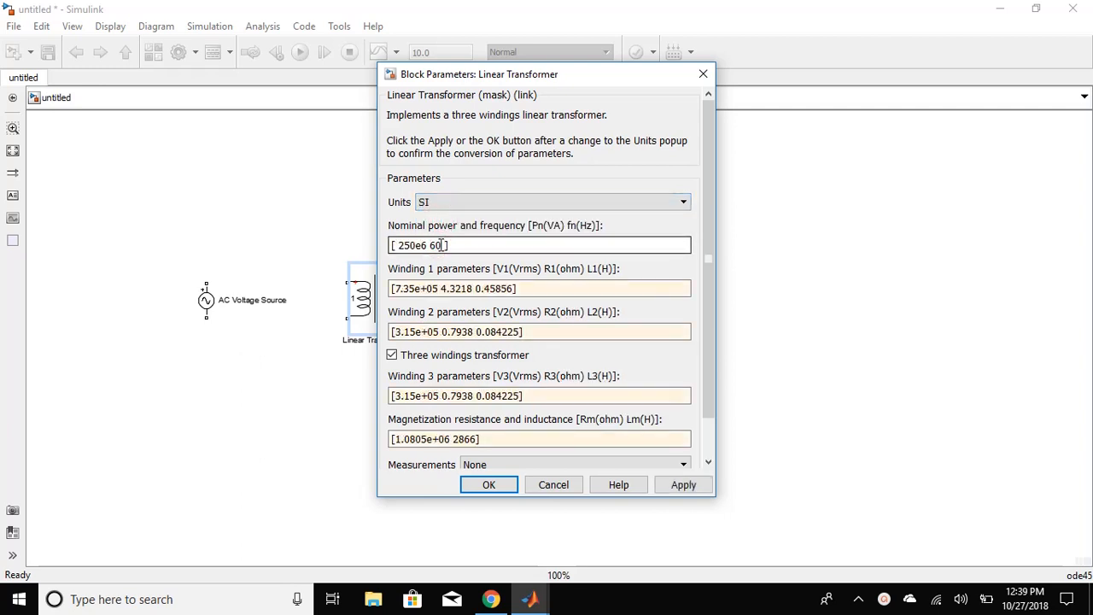
pyautogui.press('BackSpace')
pyautogui.press('BackSpace')
pyautogui.write('50')
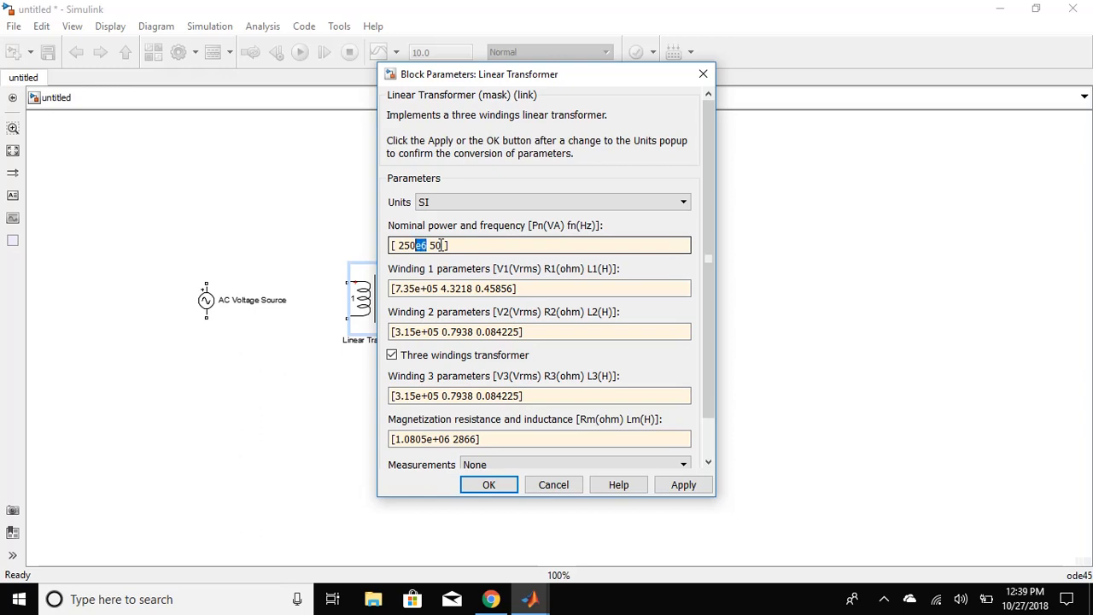
pyautogui.write('1e3')
# Set the transformer's winding 1 parameters to [230 0 0]
pyautogui.click(510, 288)
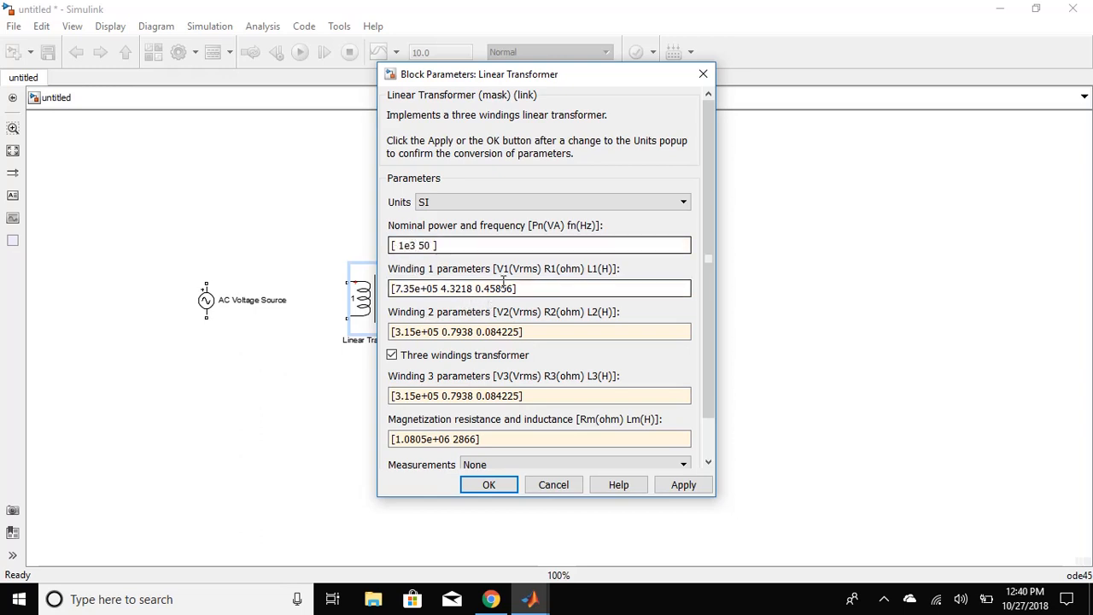
pyautogui.doubleClick(511, 288)
pyautogui.click(511, 289)
pyautogui.press('BackSpace')
pyautogui.press('BackSpace')
pyautogui.press('BackSpace')
pyautogui.press('BackSpace')
pyautogui.press('BackSpace')
pyautogui.press('BackSpace')
pyautogui.press('BackSpace')
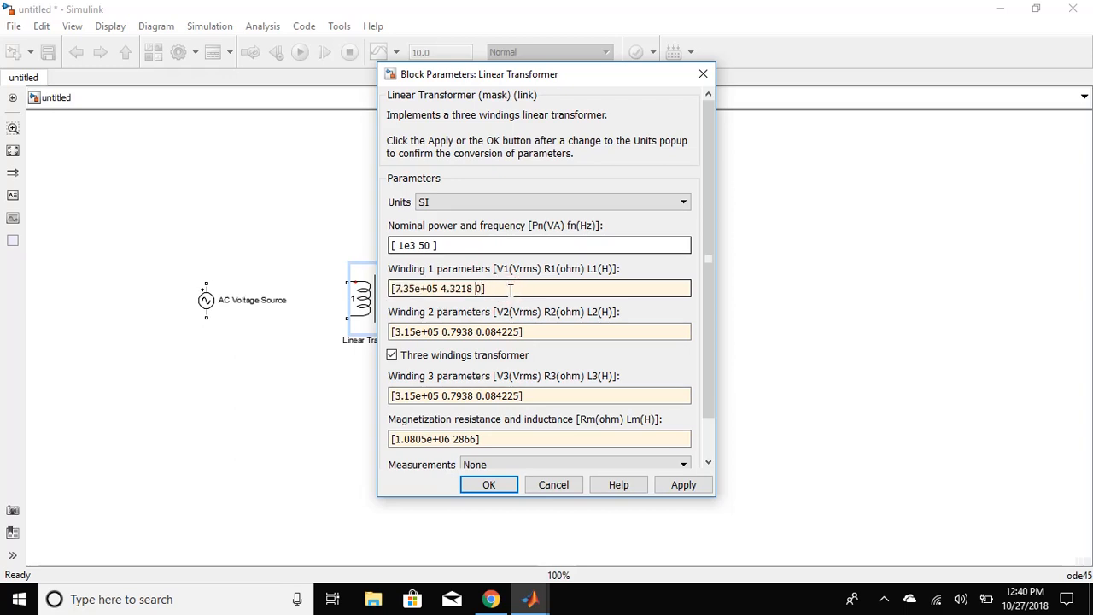
pyautogui.press('BackSpace')
pyautogui.press('BackSpace')
pyautogui.press('BackSpace')
pyautogui.press('BackSpace')
pyautogui.press('BackSpace')
pyautogui.press('BackSpace')
pyautogui.press('BackSpace')
pyautogui.press('BackSpace')
pyautogui.press('BackSpace')
pyautogui.press('BackSpace')
pyautogui.press('BackSpace')
pyautogui.write('230')
# Set the transformer's winding 2 parameters to [115 0 0]
pyautogui.press('Tab')
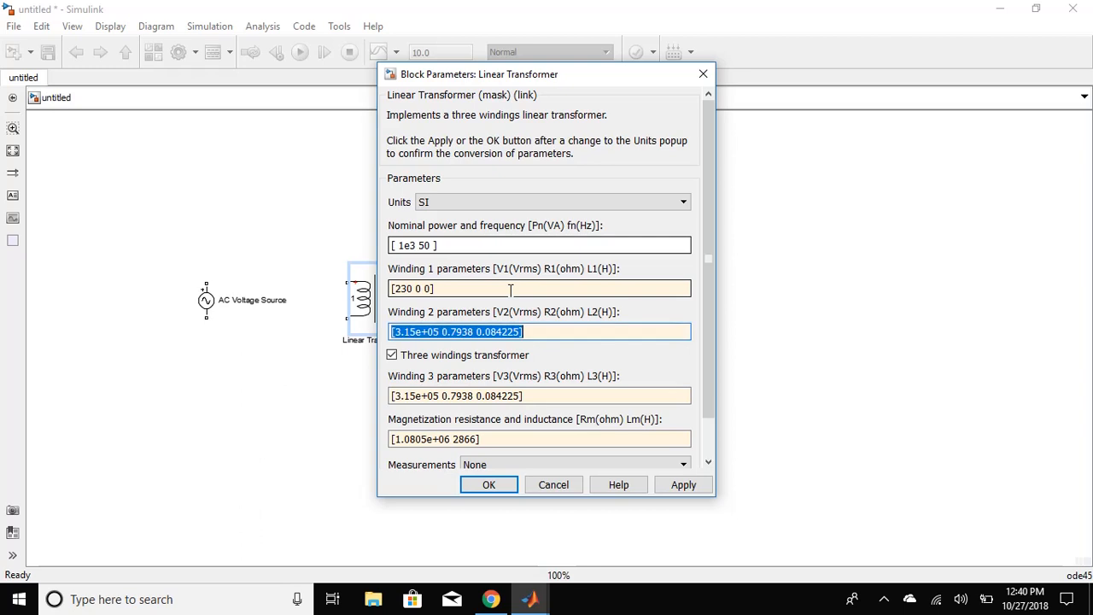
pyautogui.press('End')
pyautogui.press('BackSpace')
pyautogui.press('BackSpace')
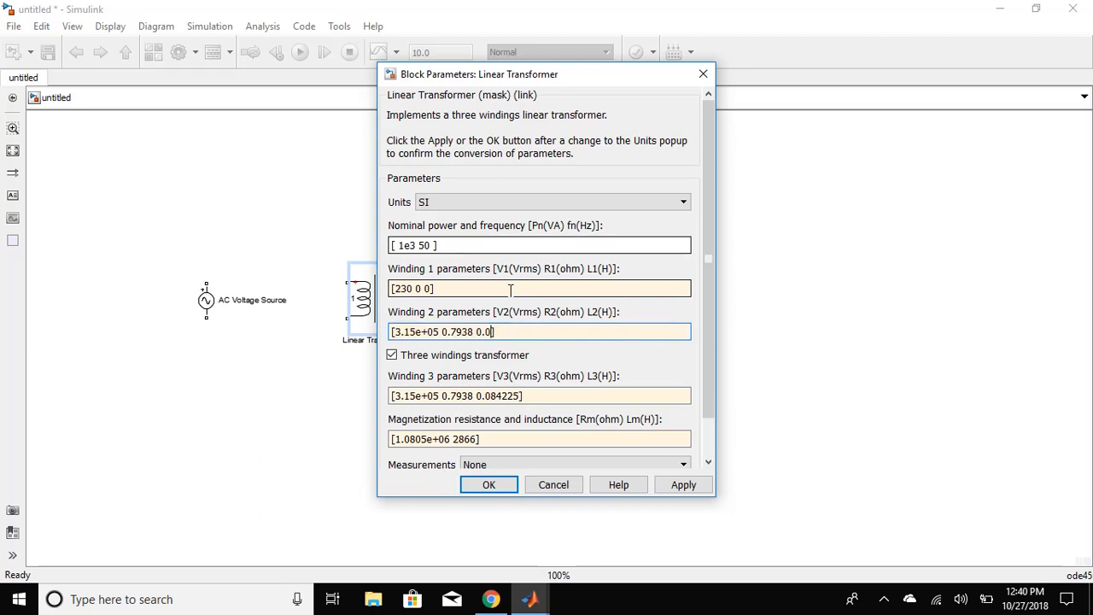
pyautogui.press('BackSpace')
pyautogui.press('BackSpace')
pyautogui.press('BackSpace')
pyautogui.press('BackSpace')
pyautogui.press('BackSpace')
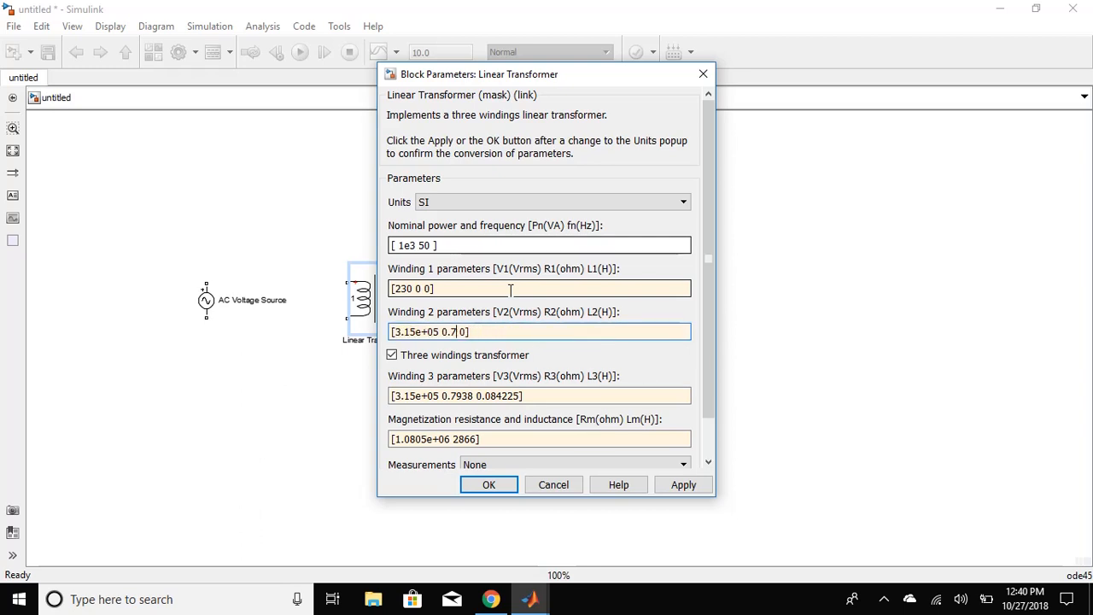
pyautogui.press('BackSpace')
pyautogui.press('BackSpace')
pyautogui.press('BackSpace')
pyautogui.press('BackSpace')
pyautogui.press('BackSpace')
pyautogui.press('BackSpace')
pyautogui.press('BackSpace')
pyautogui.press('BackSpace')
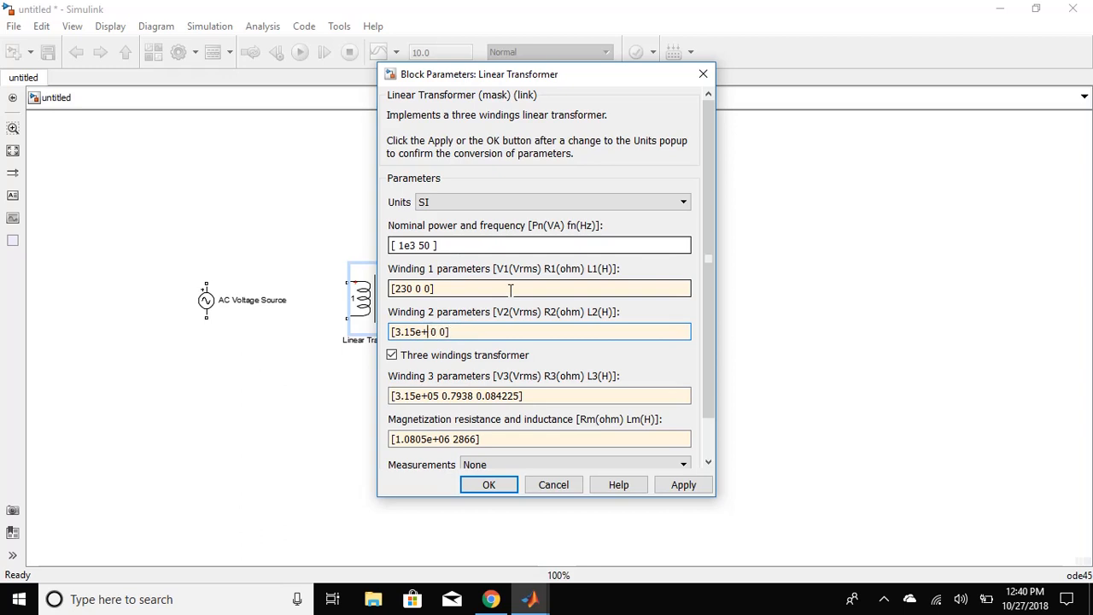
pyautogui.write('115')
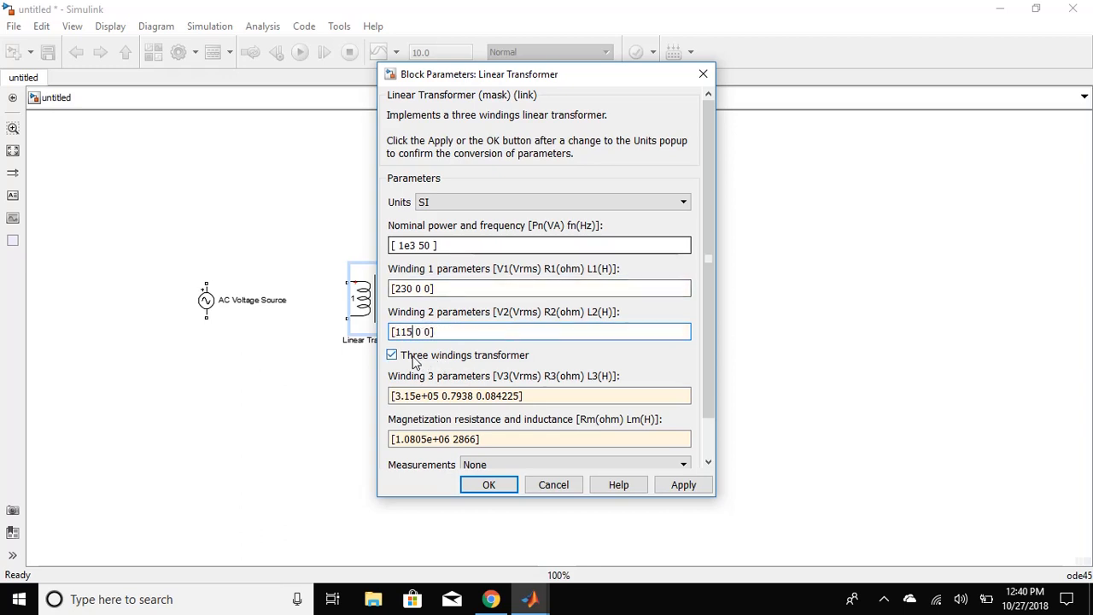
# Disable the three windings option, set magnetization resistance and inductance to [inf inf], and apply the transformer parameters
pyautogui.click(408, 358)
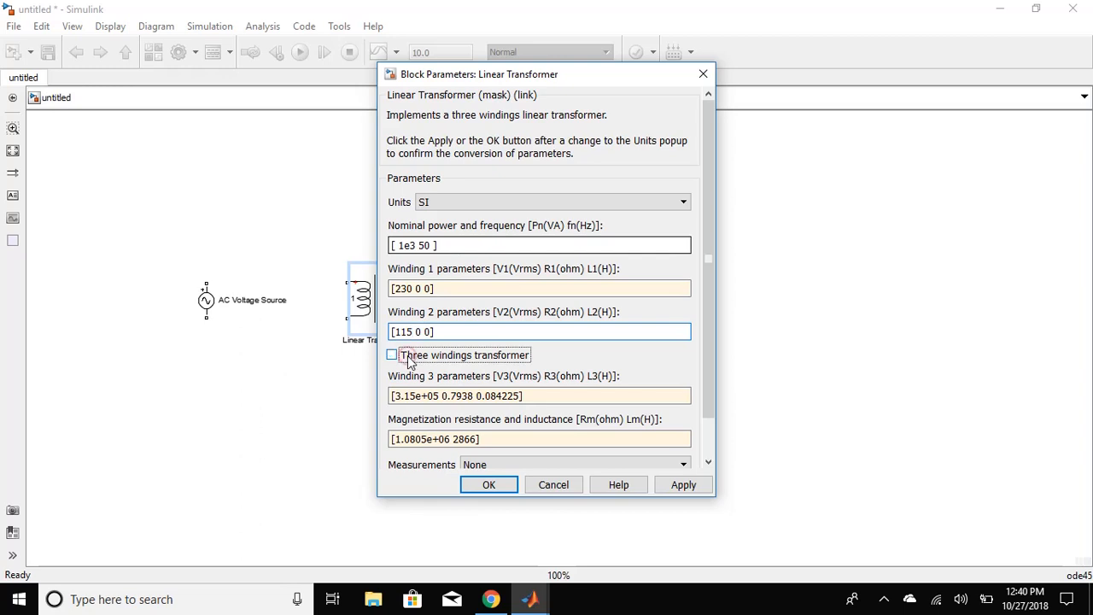
pyautogui.click(476, 438)
pyautogui.click(475, 438)
pyautogui.press('BackSpace')
pyautogui.press('BackSpace')
pyautogui.press('BackSpace')
pyautogui.press('BackSpace')
pyautogui.press('BackSpace')
pyautogui.press('BackSpace')
pyautogui.press('BackSpace')
pyautogui.press('BackSpace')
pyautogui.press('BackSpace')
pyautogui.press('BackSpace')
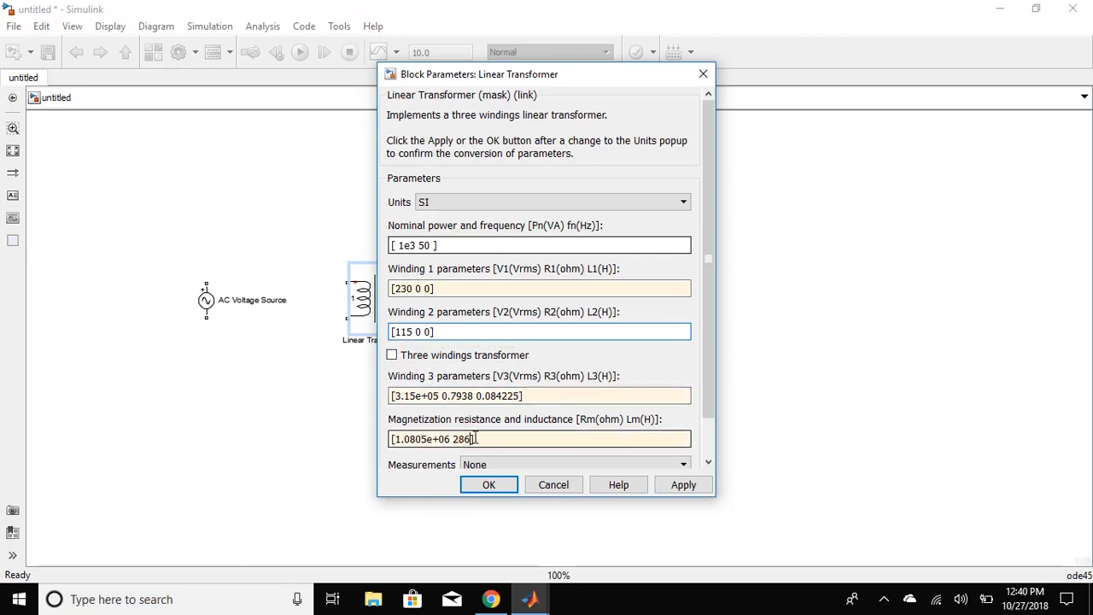
pyautogui.press('BackSpace')
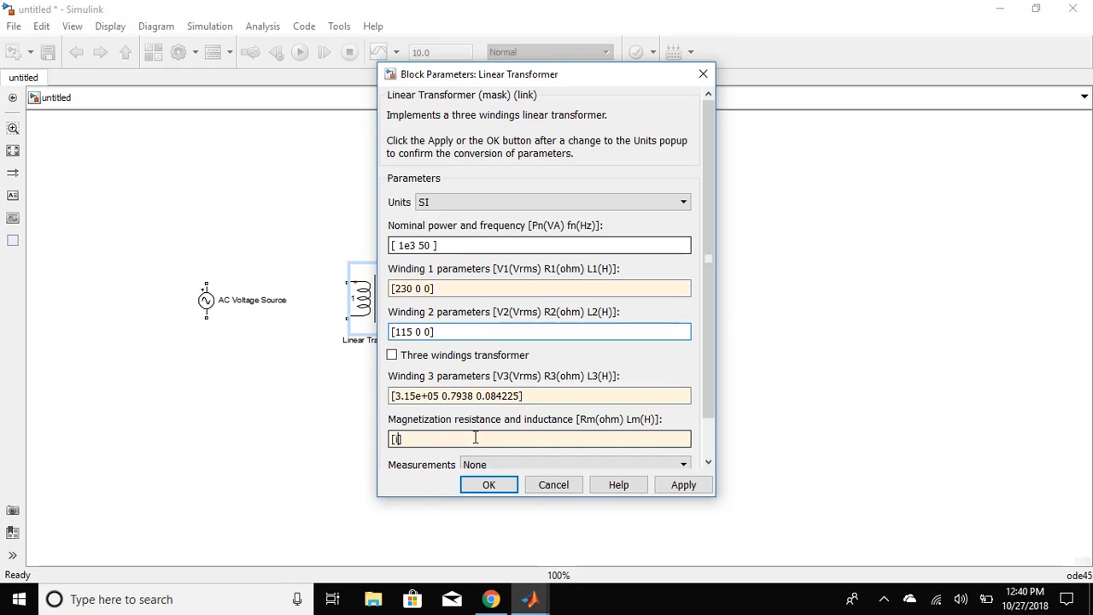
pyautogui.write('inf inf')
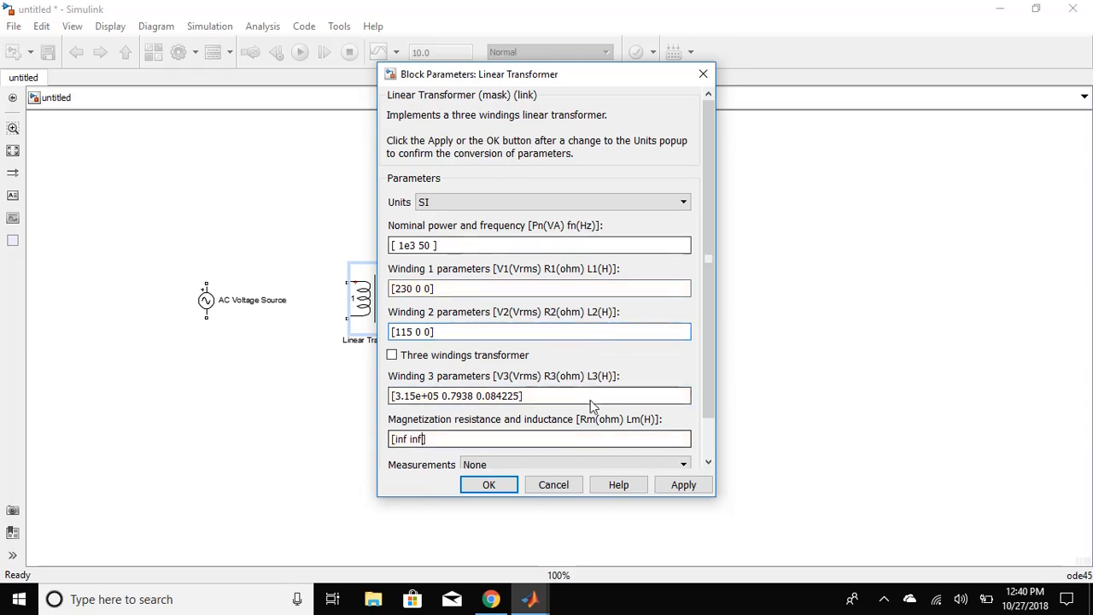
pyautogui.click(680, 485)
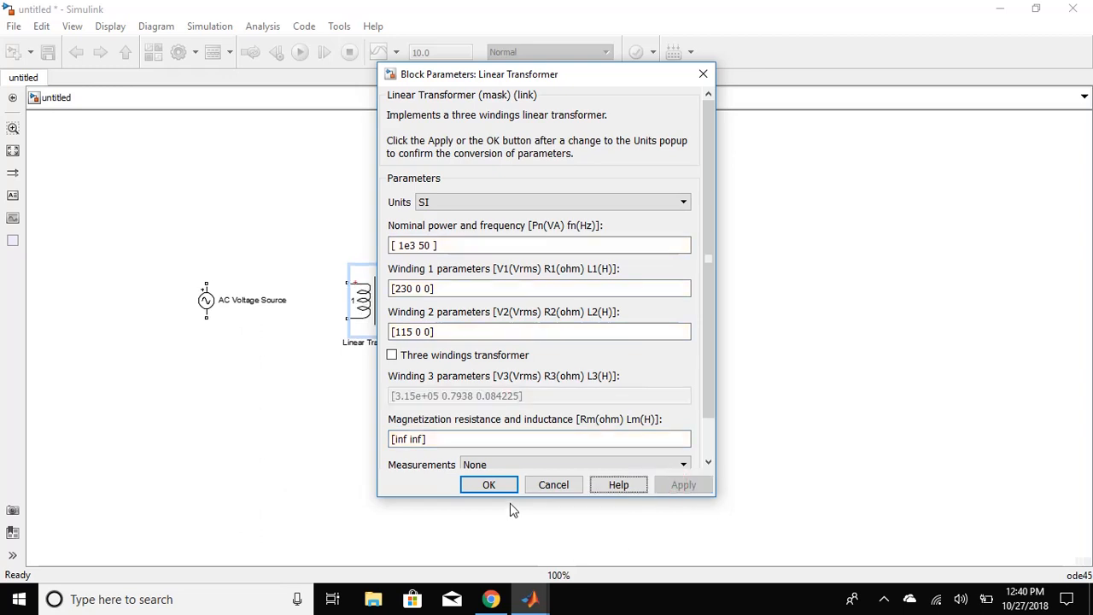
pyautogui.click(488, 485)
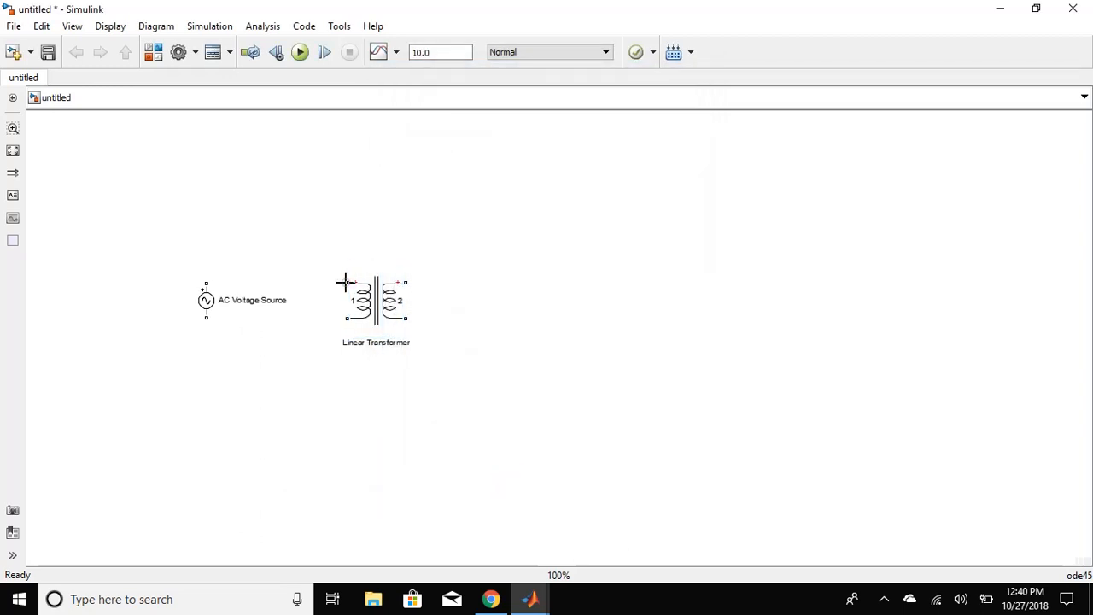
# Wire both AC source terminals to the transformer's primary winding, routing the lines above and below the blocks
pyautogui.moveTo(343, 280)
pyautogui.mouseDown()
pyautogui.moveTo(210, 281)
pyautogui.moveTo(338, 308)
pyautogui.moveTo(347, 316)
pyautogui.moveTo(305, 373)
pyautogui.mouseUp()
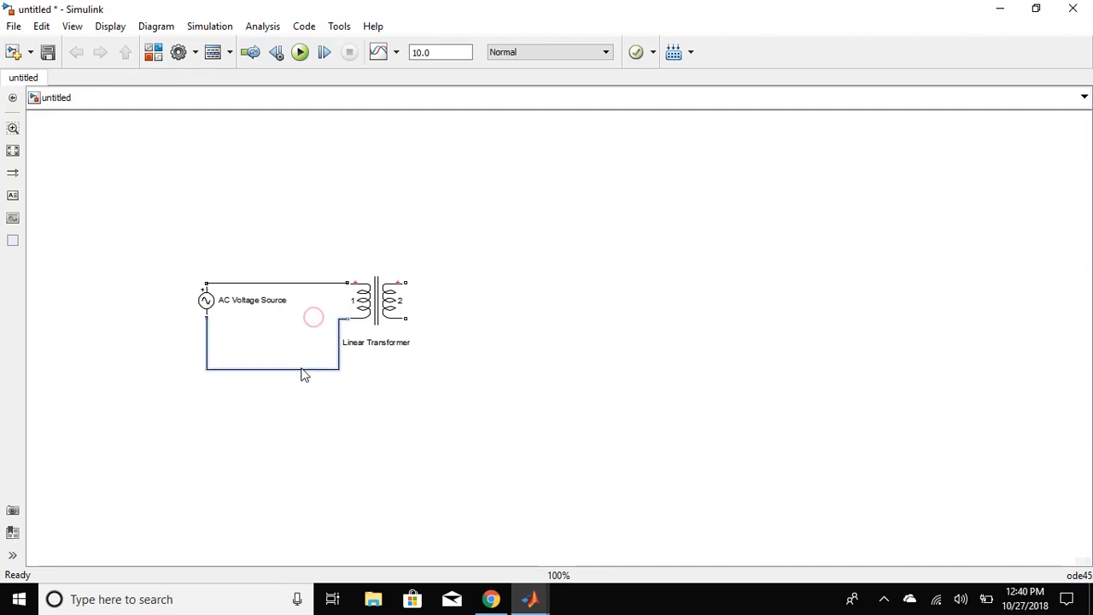
pyautogui.moveTo(302, 283); pyautogui.dragTo(302, 229)
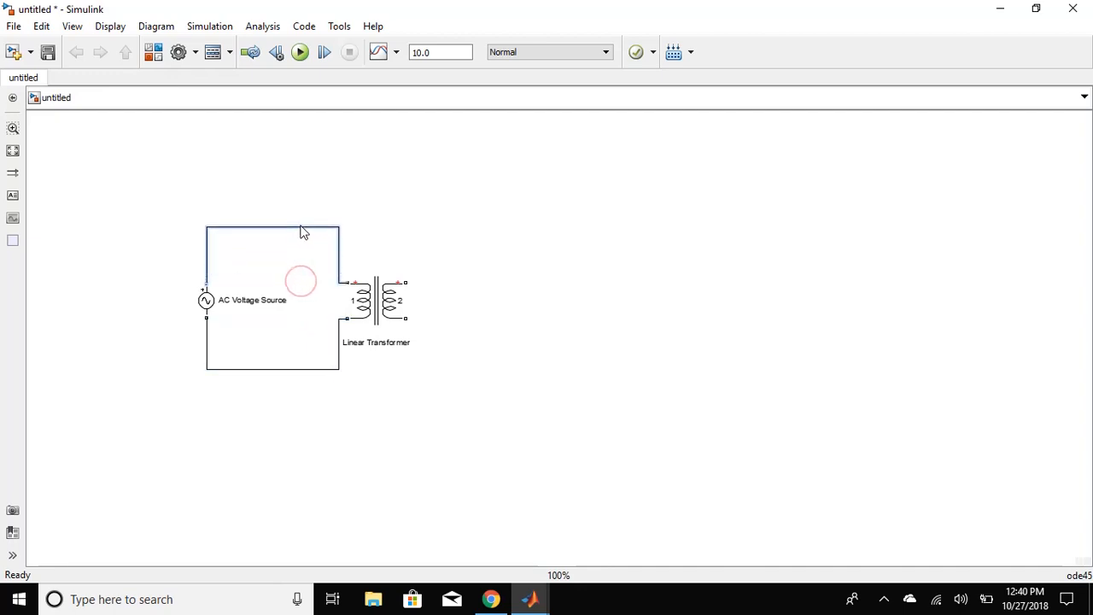
pyautogui.click(441, 294)
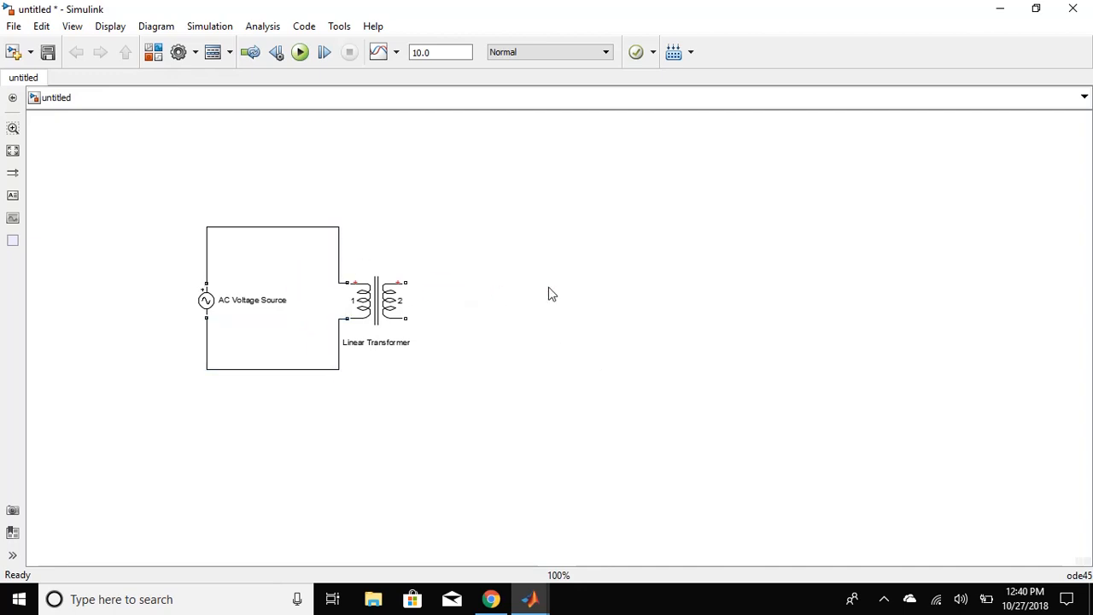
# Add a Series RLC Branch block from powerlib/Elements to the right of the transformer
pyautogui.doubleClick(548, 286)
pyautogui.write('seri')
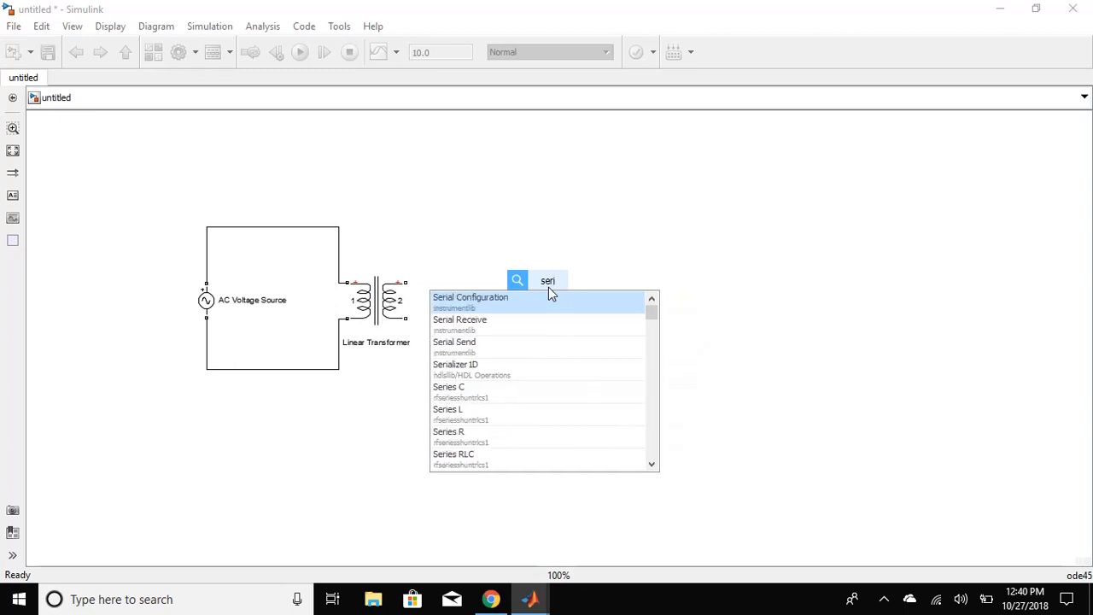
pyautogui.write('es')
pyautogui.press('Down')
pyautogui.press('Down')
pyautogui.press('Down')
pyautogui.press('Down')
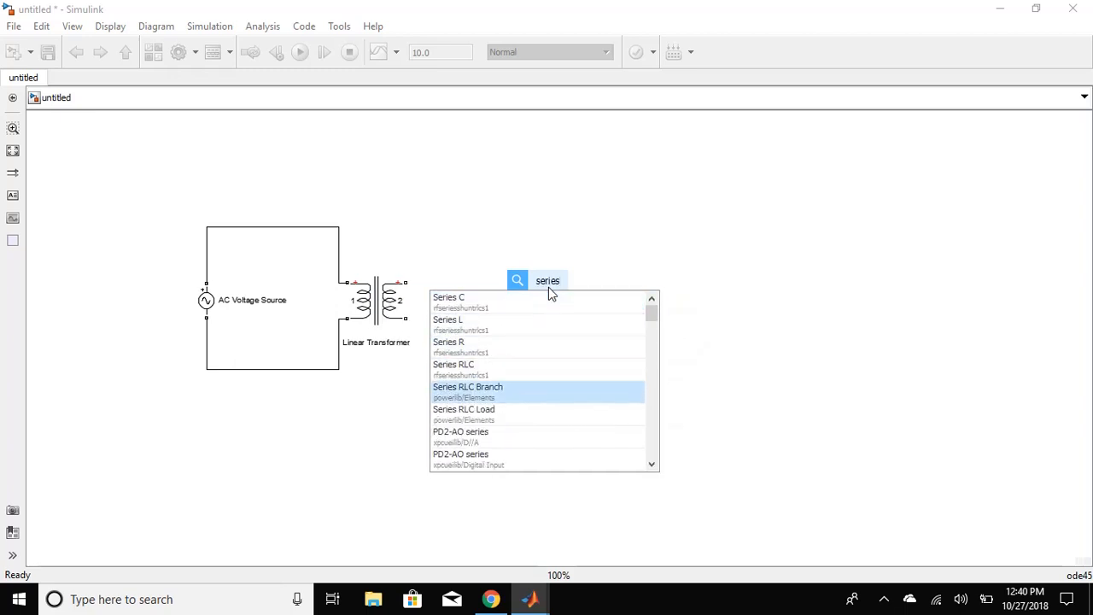
pyautogui.press('Return')
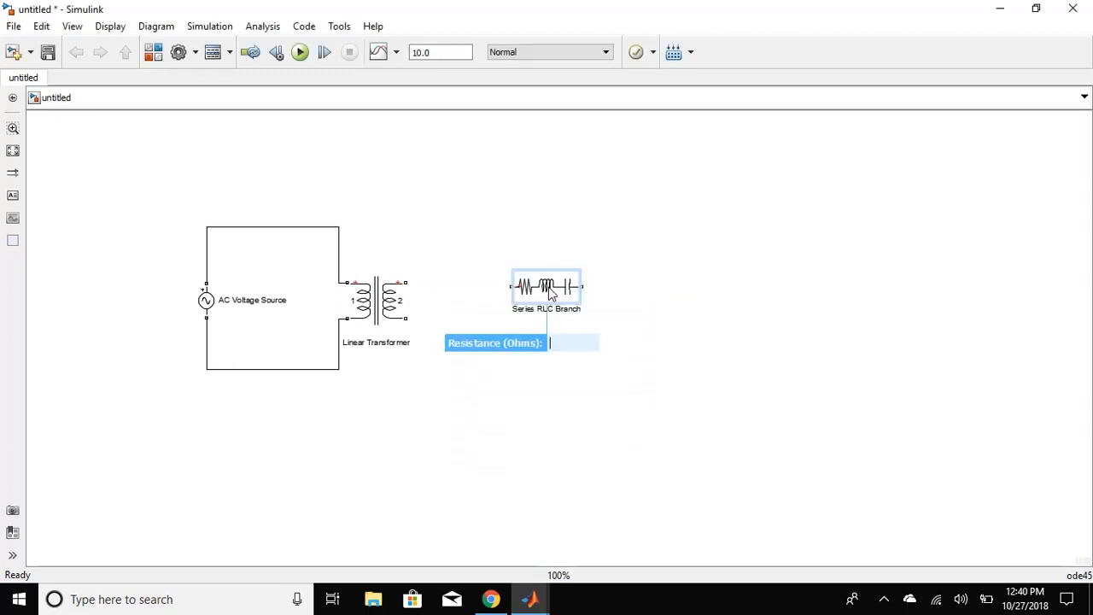
# Configure the Series RLC Branch as type R with 1000 ohms resistance and branch voltage and current measurements
pyautogui.doubleClick(549, 288)
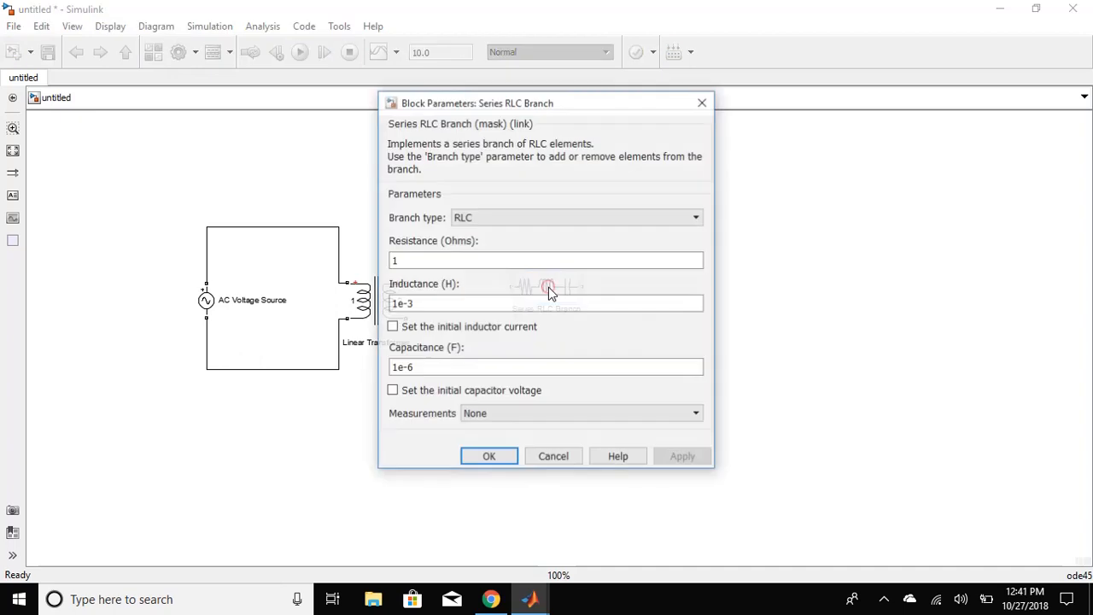
pyautogui.click(525, 223)
pyautogui.click(500, 251)
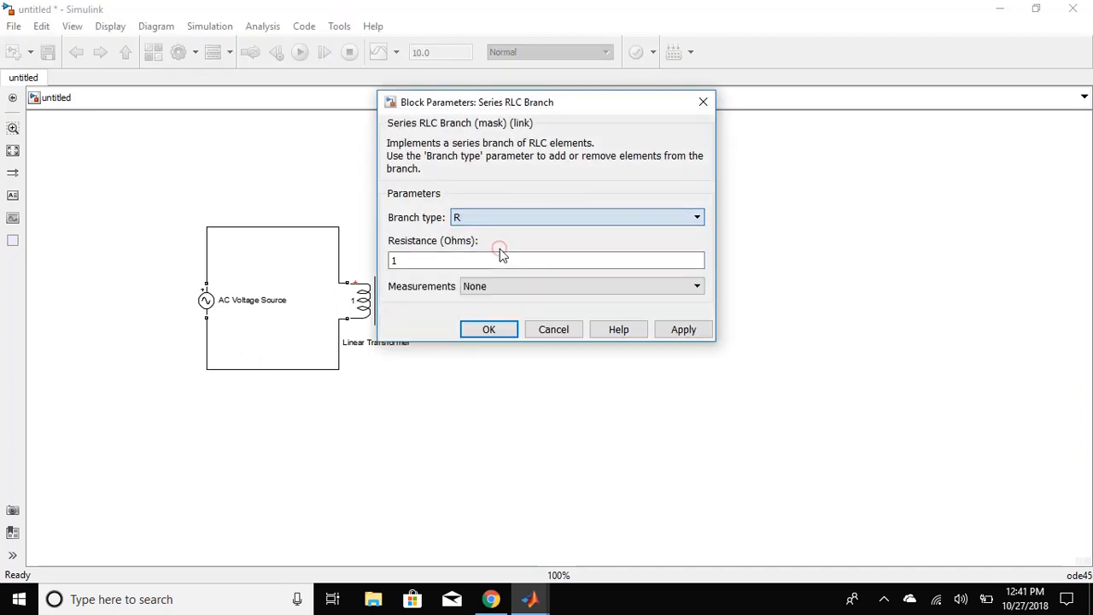
pyautogui.click(455, 264)
pyautogui.write('1000')
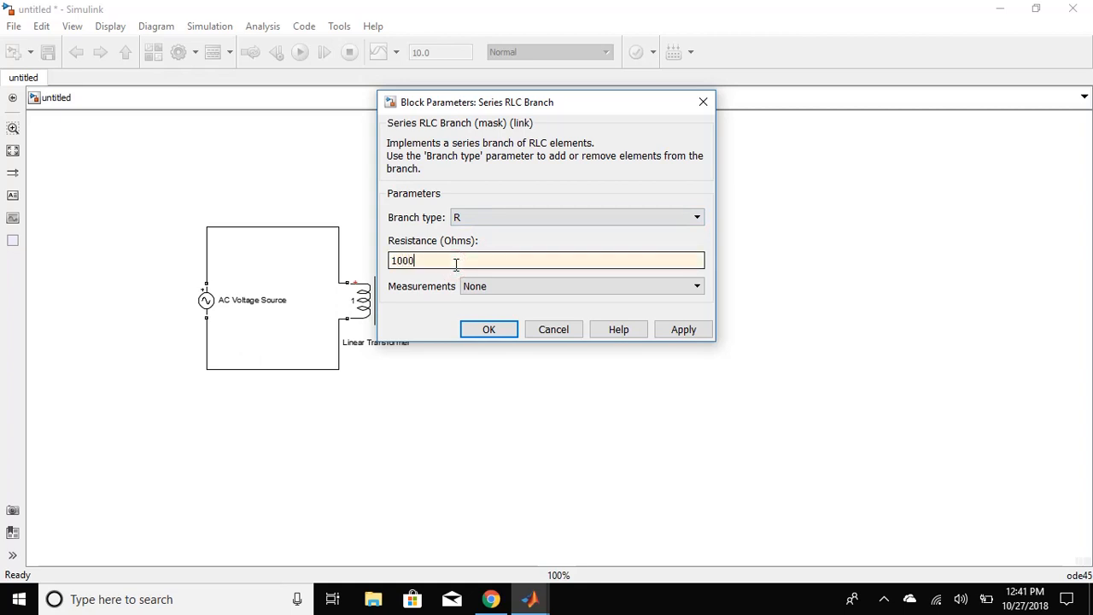
pyautogui.click(492, 286)
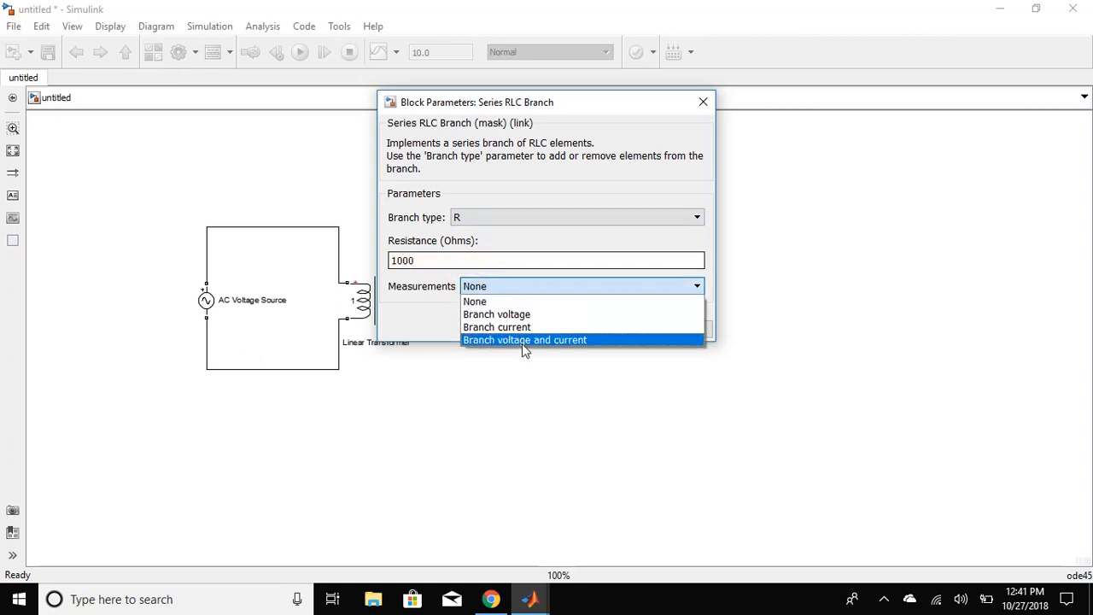
pyautogui.click(522, 341)
pyautogui.click(677, 333)
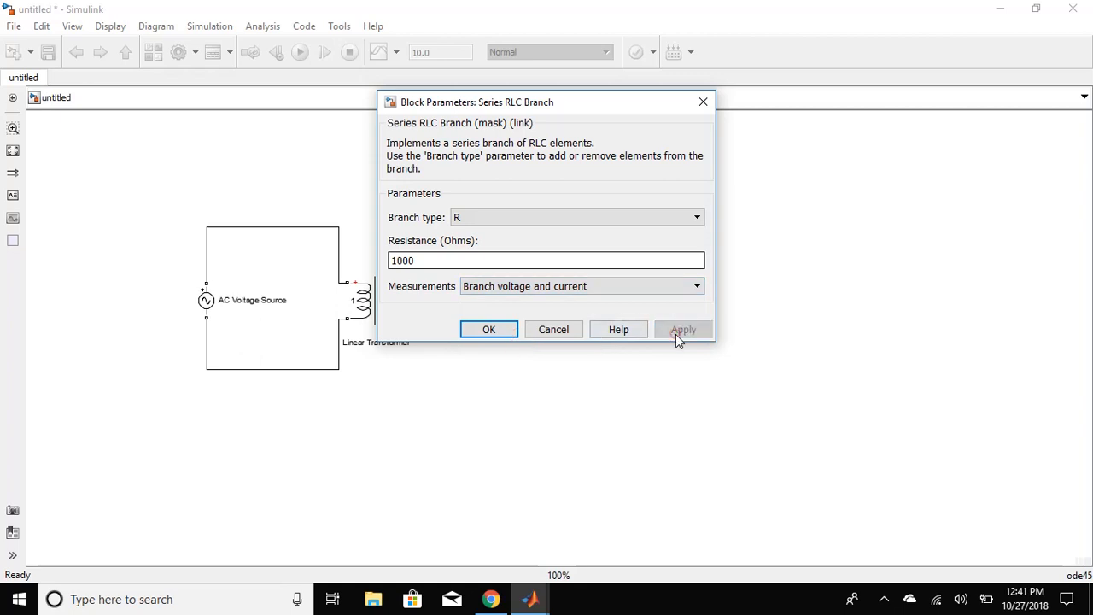
pyautogui.click(502, 335)
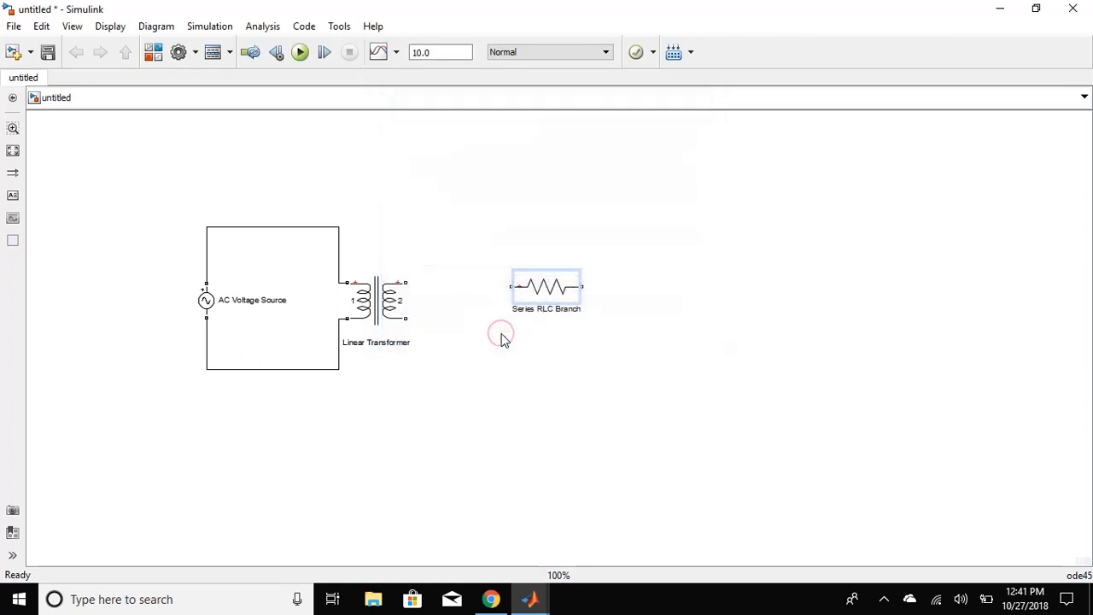
# Add a Diode block from powerlib/Power Electronics to the right of the Series RLC Branch
pyautogui.click(666, 291)
pyautogui.write('diode')
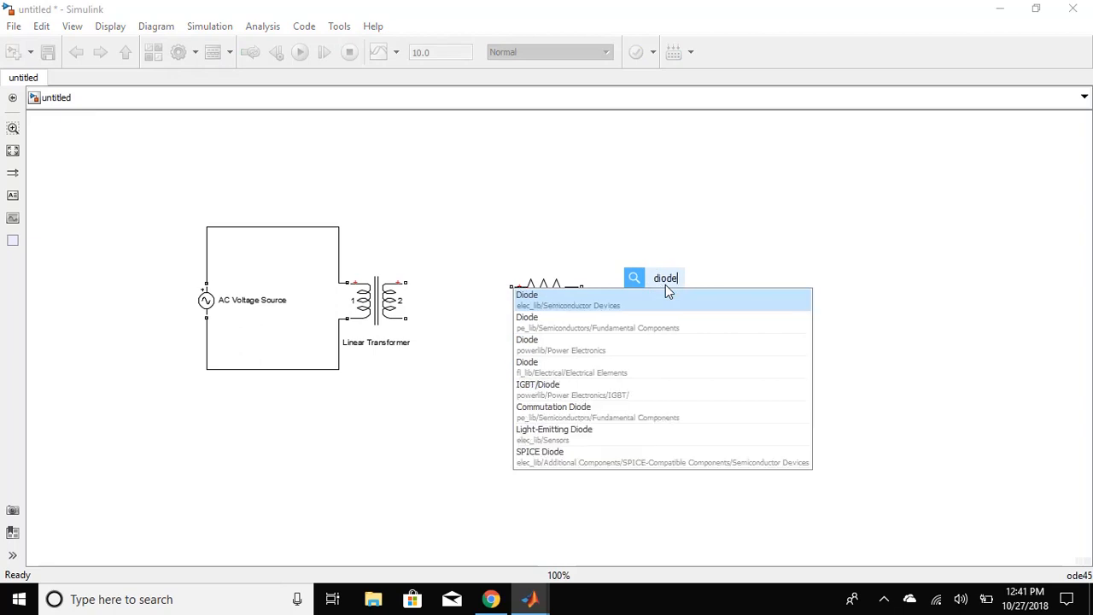
pyautogui.click(586, 352)
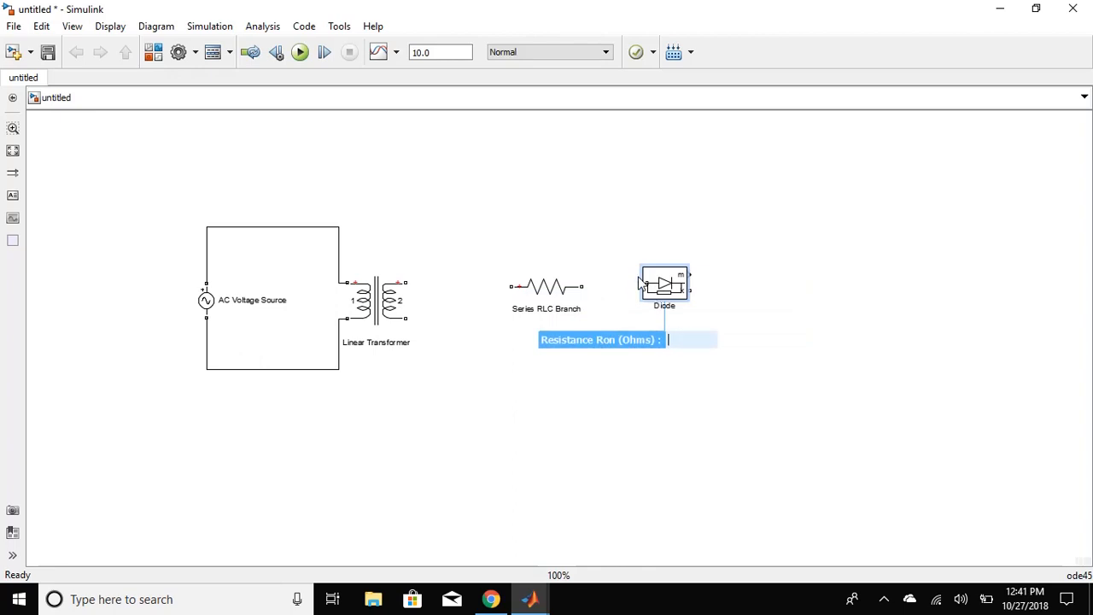
# Wire the resistor and diode in series across the transformer's secondary winding, aligning the resistor so its connecting lines run straight
pyautogui.moveTo(640, 288); pyautogui.dragTo(584, 285)
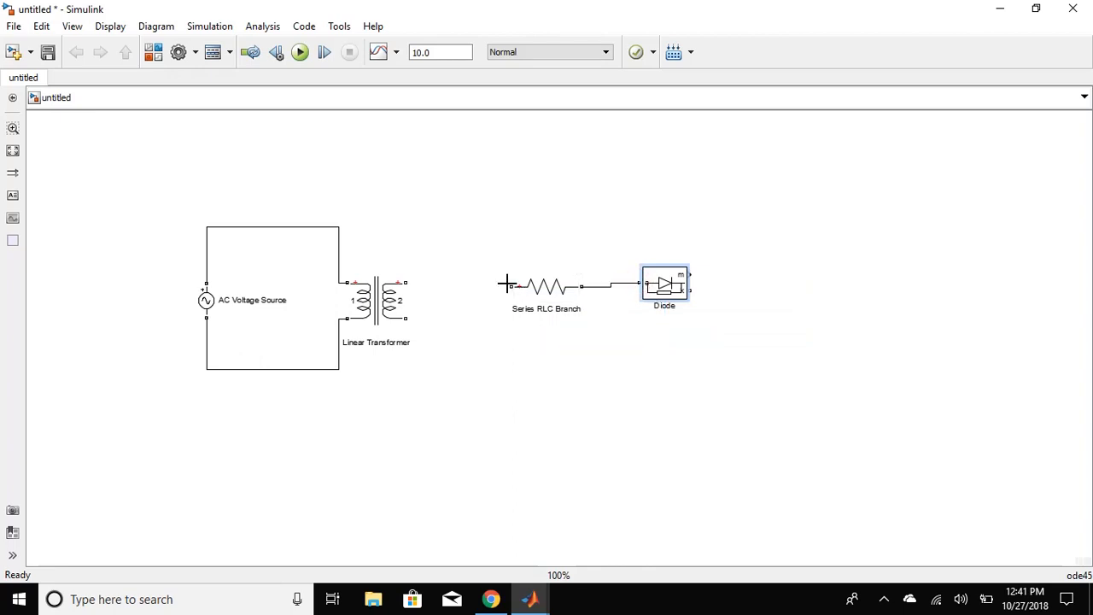
pyautogui.moveTo(504, 284); pyautogui.dragTo(408, 282)
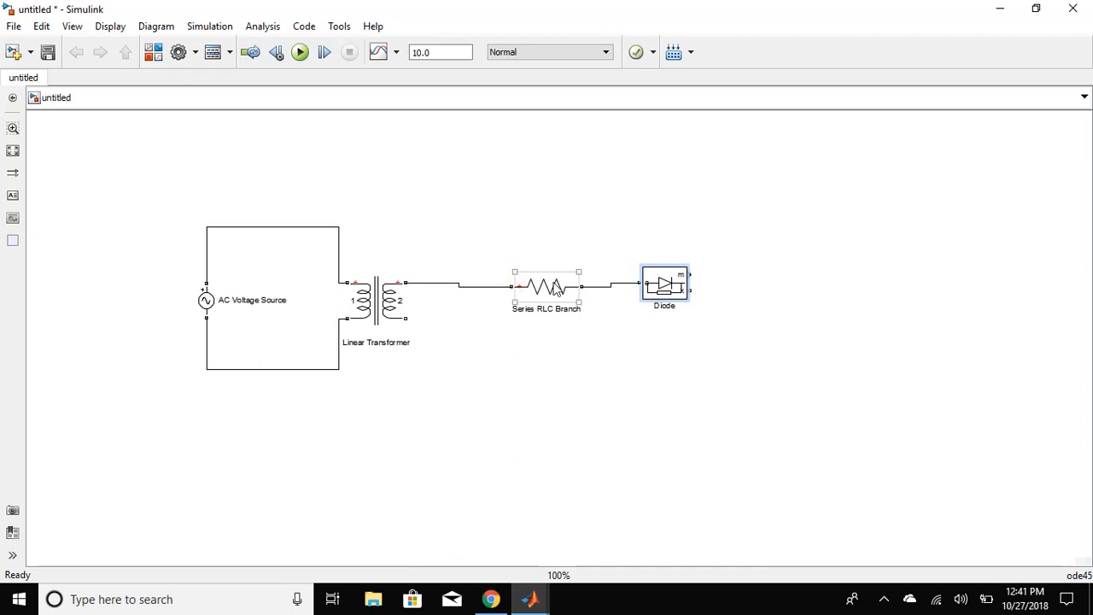
pyautogui.click(556, 288)
pyautogui.moveTo(557, 289); pyautogui.dragTo(556, 285)
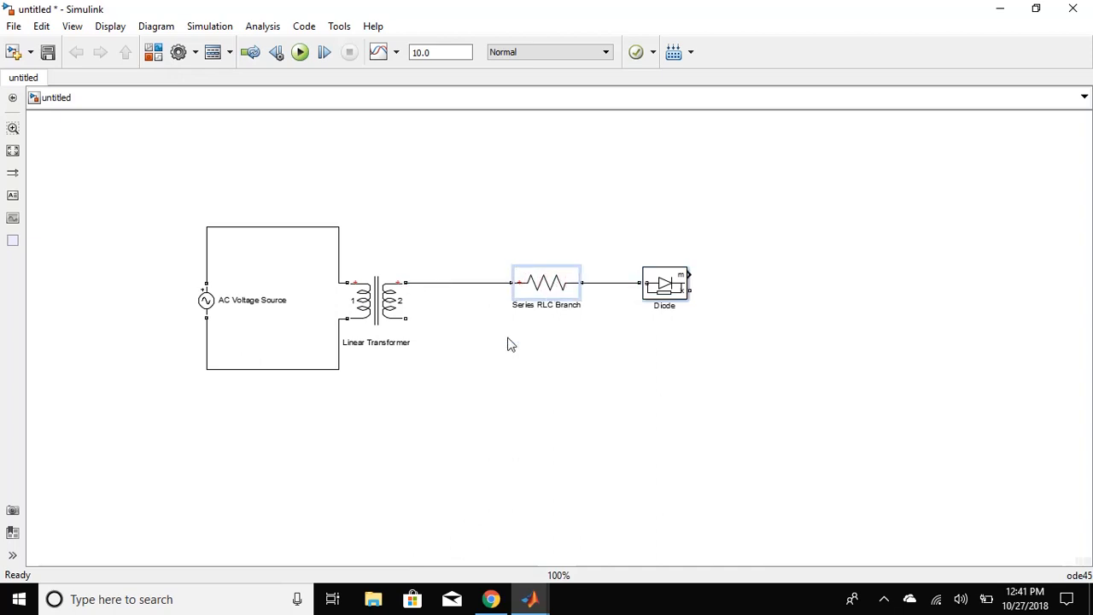
pyautogui.moveTo(403, 321)
pyautogui.mouseDown()
pyautogui.moveTo(637, 332)
pyautogui.moveTo(707, 295)
pyautogui.moveTo(691, 290)
pyautogui.mouseUp()
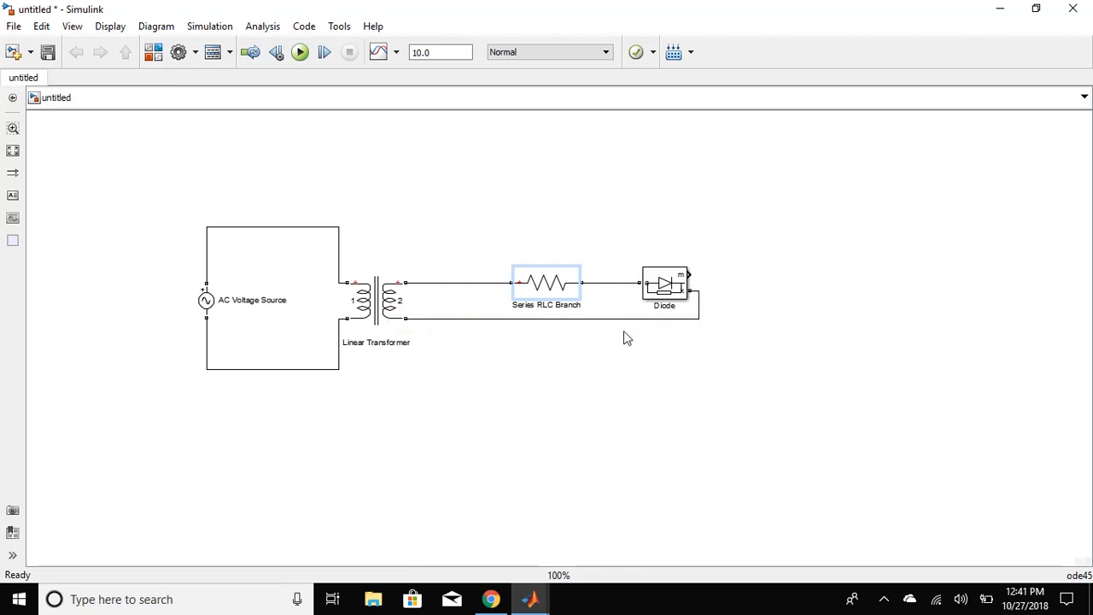
pyautogui.click(525, 410)
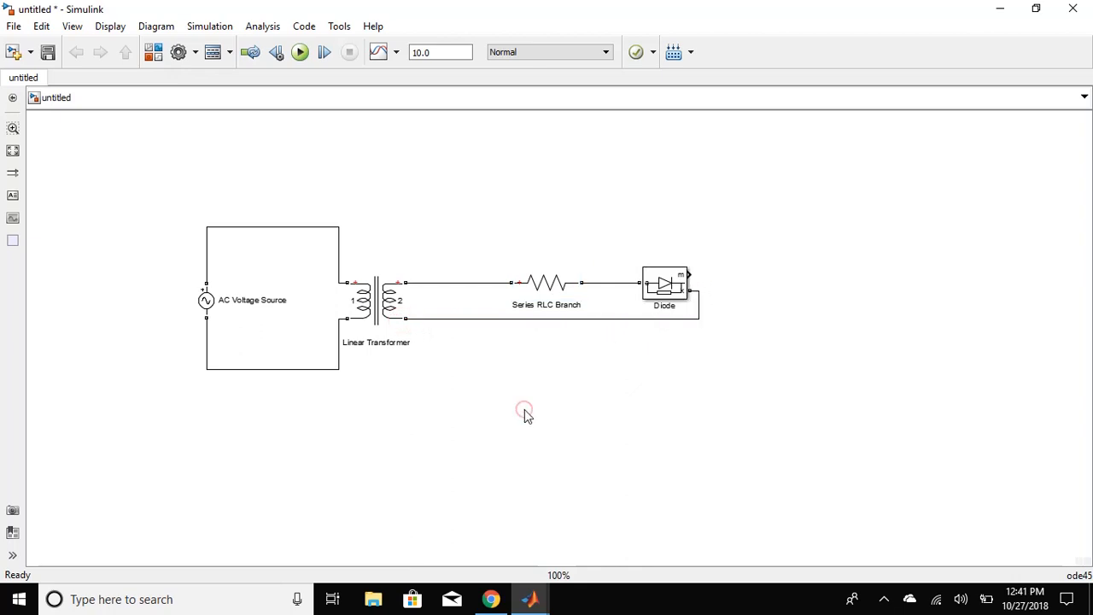
# Add a powerlib Voltage Measurement block above the resistor and wire its plus and minus inputs across the resistor
pyautogui.doubleClick(518, 175)
pyautogui.write('vol')
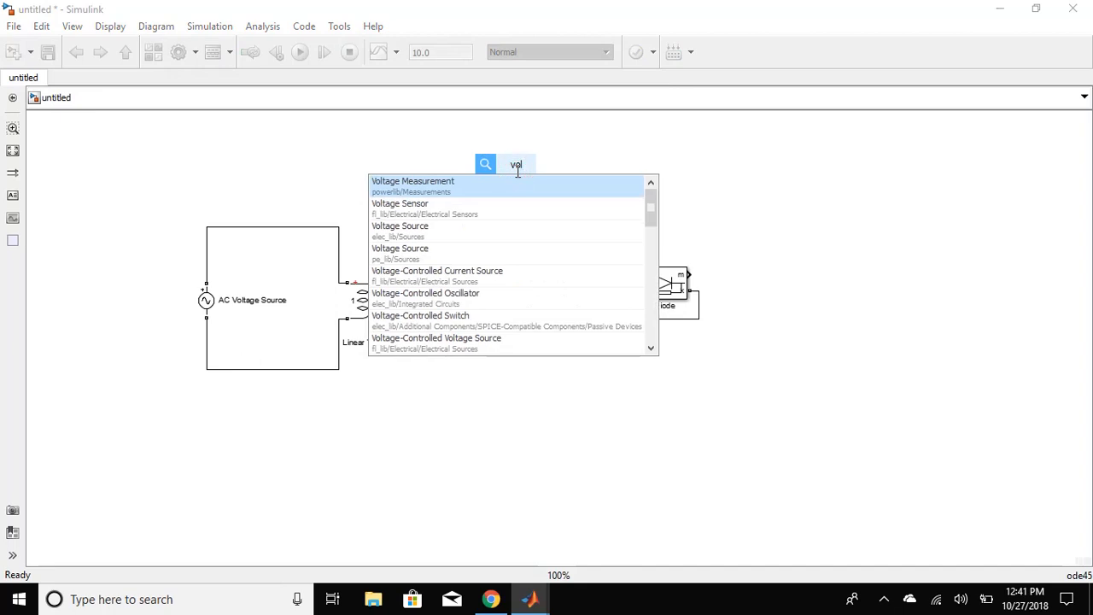
pyautogui.press('Return')
pyautogui.moveTo(520, 174); pyautogui.dragTo(481, 282)
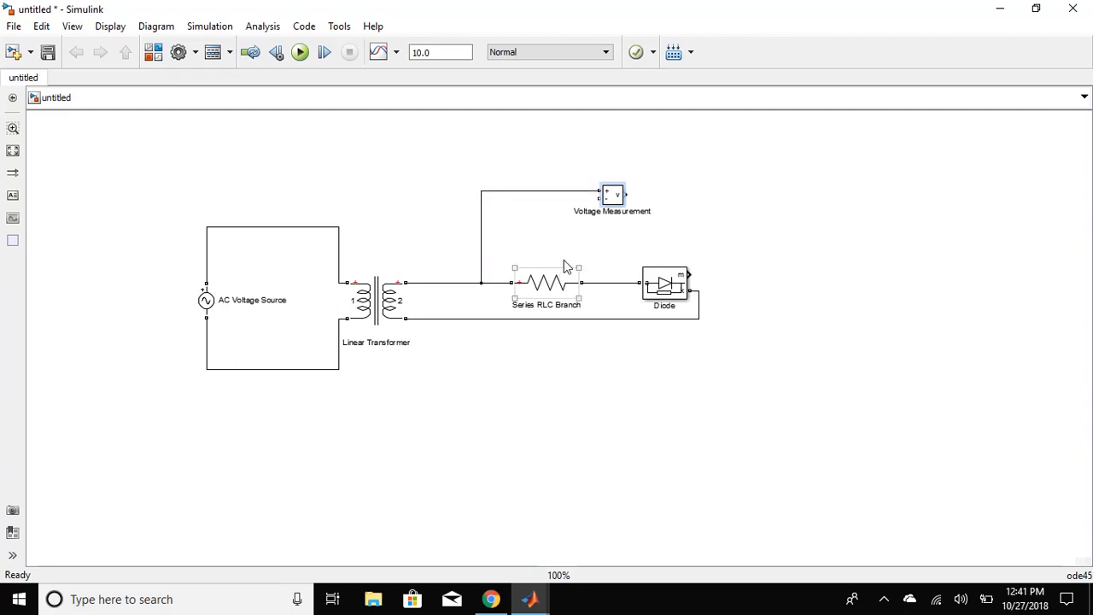
pyautogui.moveTo(595, 196); pyautogui.dragTo(609, 282)
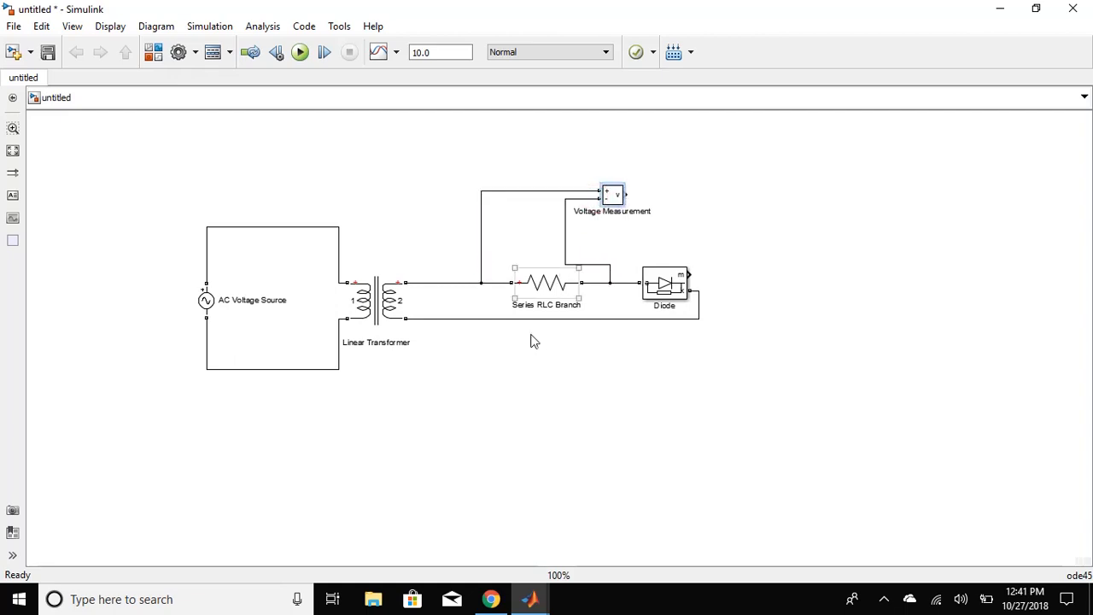
# Add a second Voltage Measurement block below the primary circuit and wire its inputs across the AC Voltage Source
pyautogui.click(443, 405)
pyautogui.write('vol')
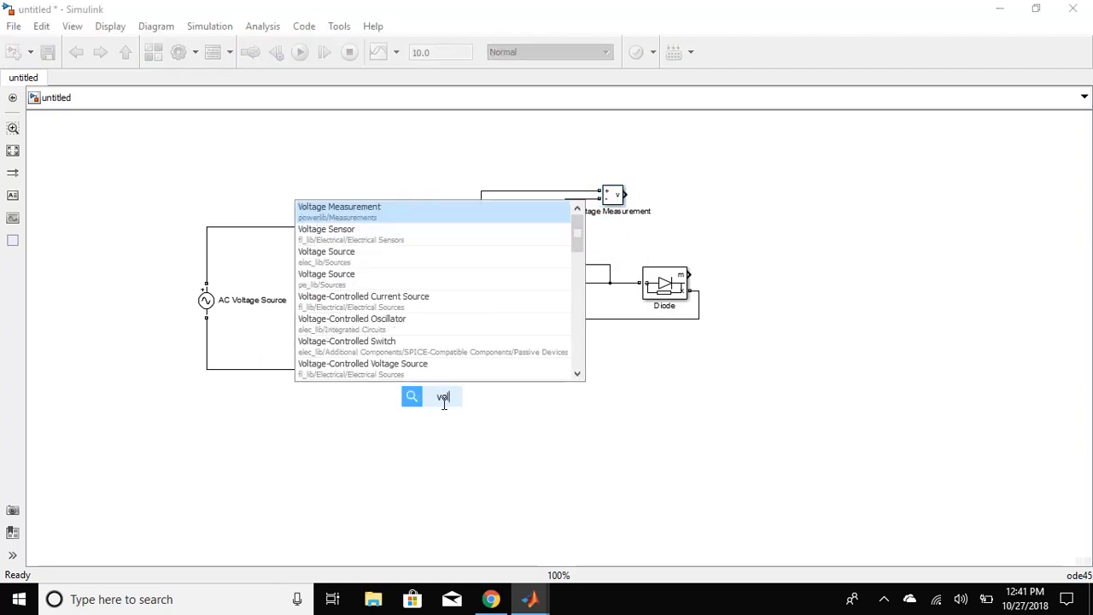
pyautogui.write('tage')
pyautogui.press('Return')
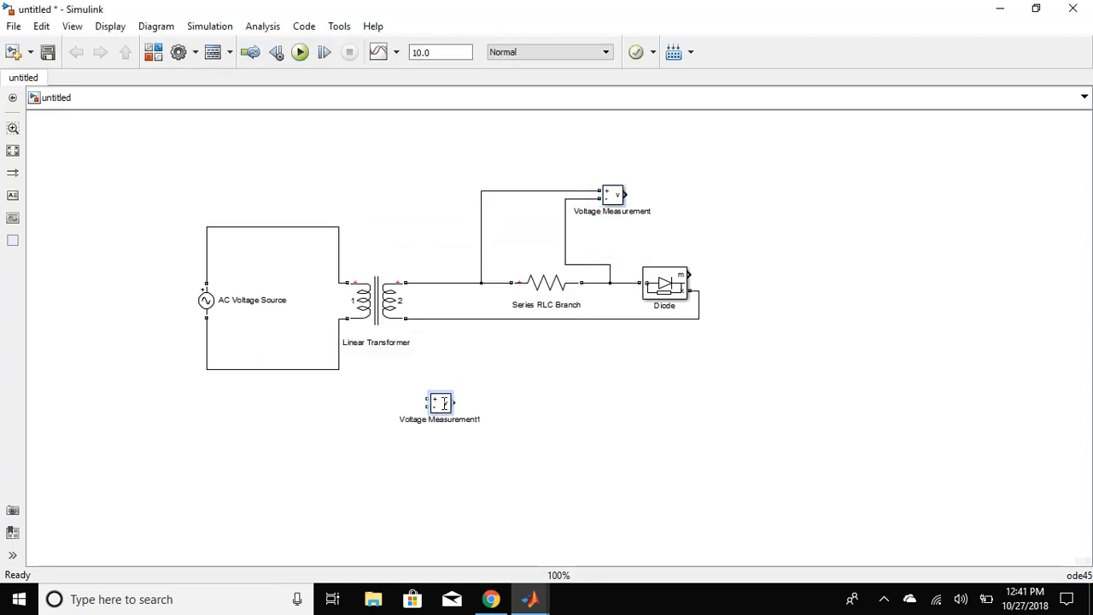
pyautogui.doubleClick(443, 405)
pyautogui.moveTo(443, 404); pyautogui.dragTo(317, 414)
pyautogui.press('Return')
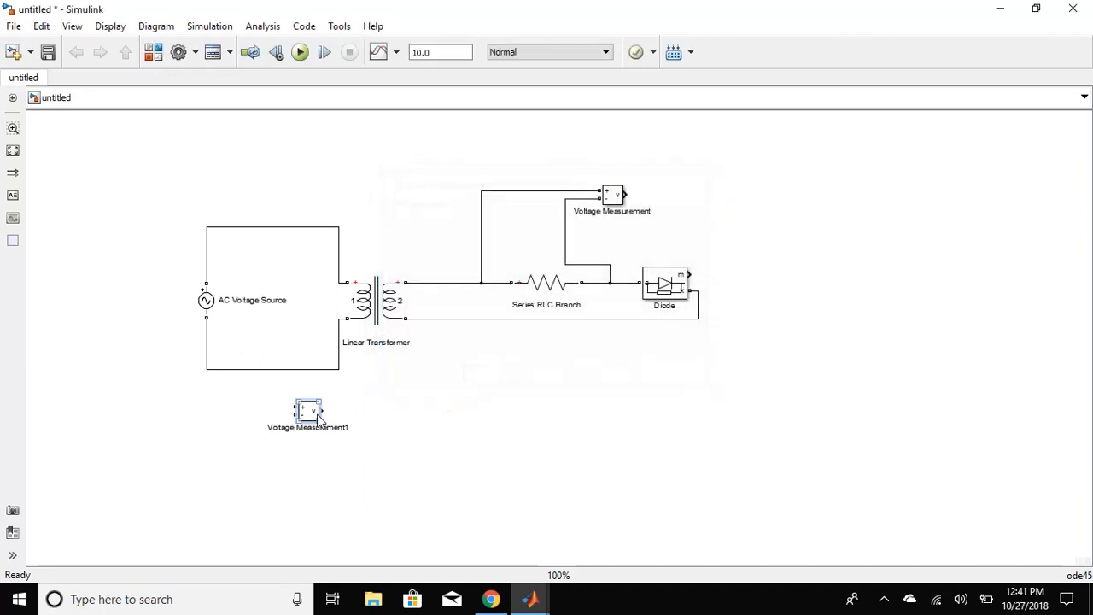
pyautogui.moveTo(295, 406)
pyautogui.mouseDown()
pyautogui.moveTo(200, 317)
pyautogui.moveTo(190, 251)
pyautogui.moveTo(203, 245)
pyautogui.mouseUp()
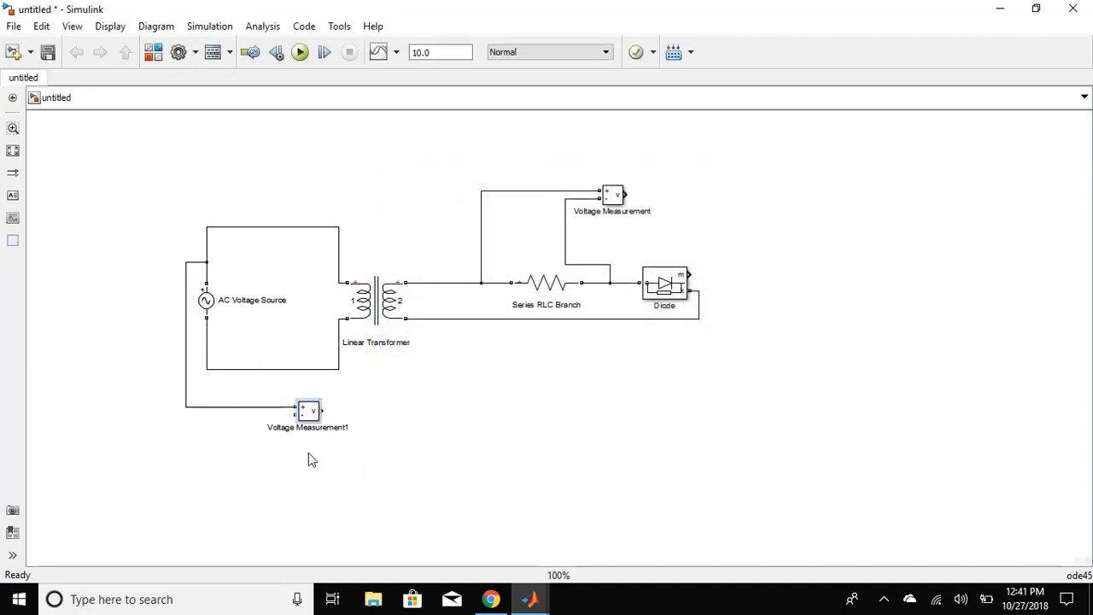
pyautogui.moveTo(293, 415)
pyautogui.mouseDown()
pyautogui.moveTo(204, 415)
pyautogui.moveTo(196, 349)
pyautogui.moveTo(204, 343)
pyautogui.mouseUp()
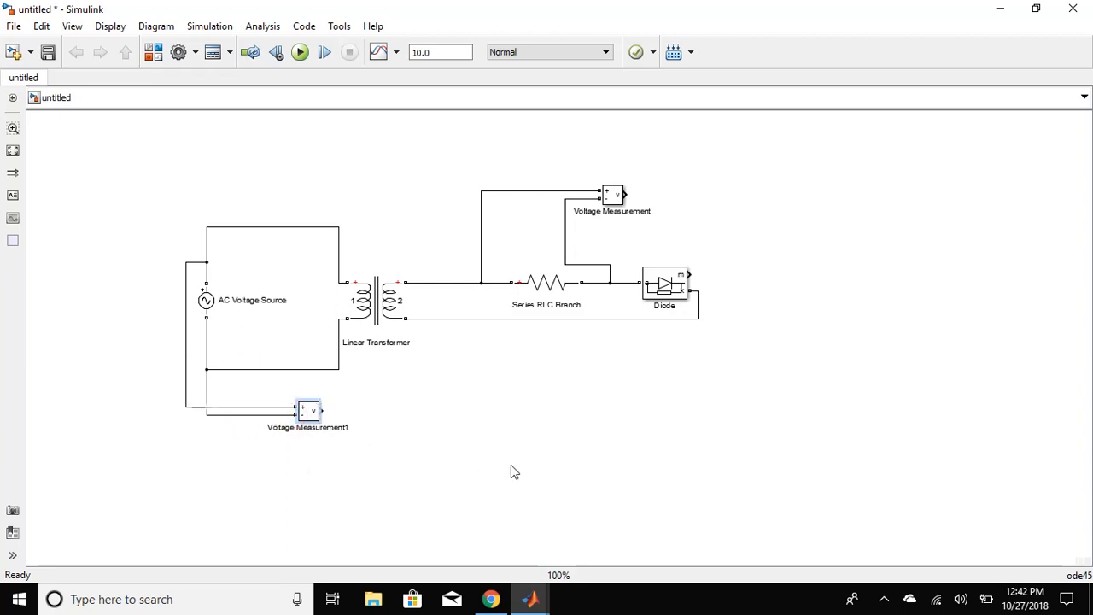
# Add a Mux right of the diode, feeding the resistor voltage into its first input and the source voltage into its second
pyautogui.doubleClick(776, 374)
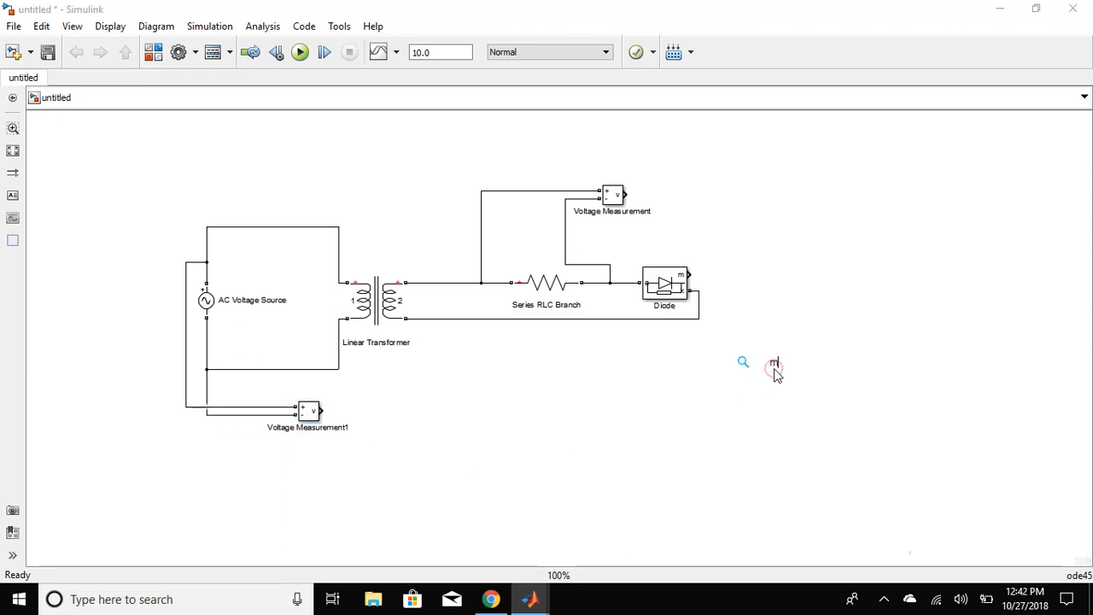
pyautogui.write('mux')
pyautogui.press('Return')
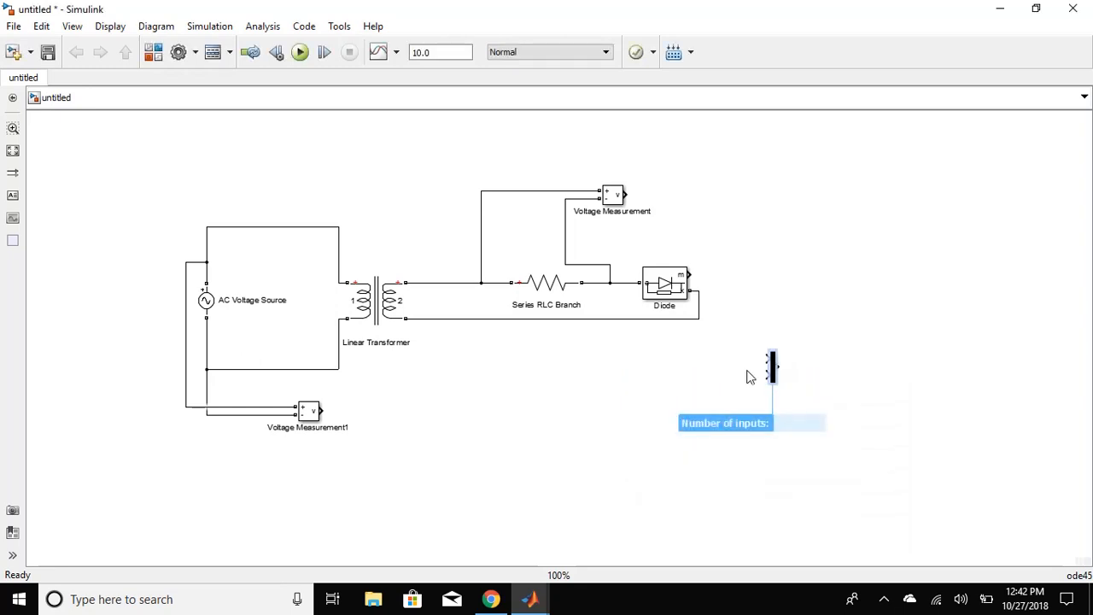
pyautogui.moveTo(320, 411); pyautogui.dragTo(835, 333)
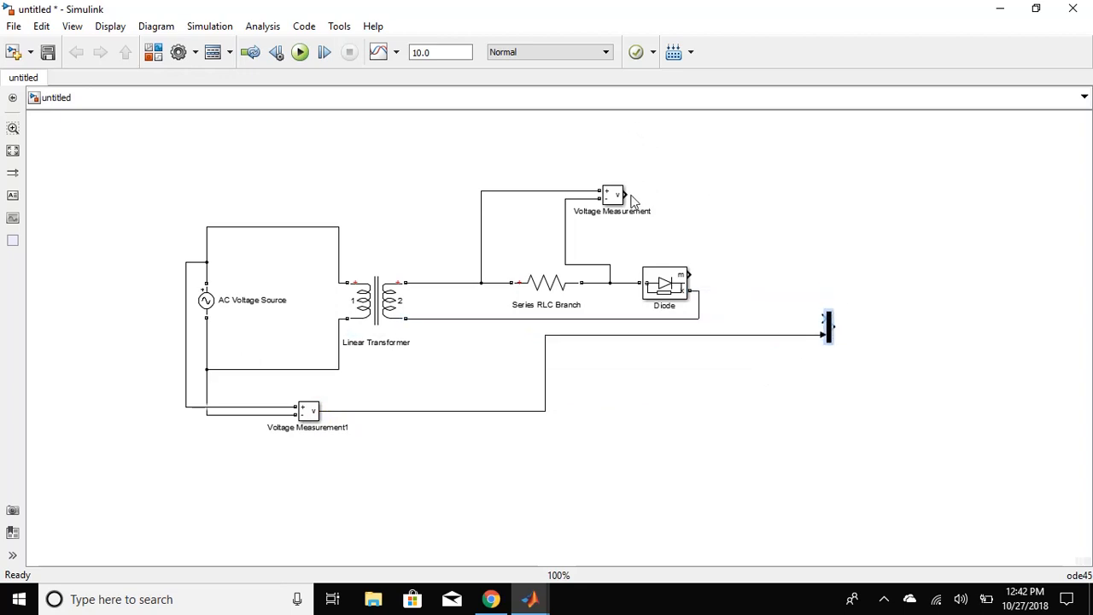
pyautogui.moveTo(628, 195)
pyautogui.mouseDown()
pyautogui.moveTo(785, 246)
pyautogui.moveTo(827, 318)
pyautogui.mouseUp()
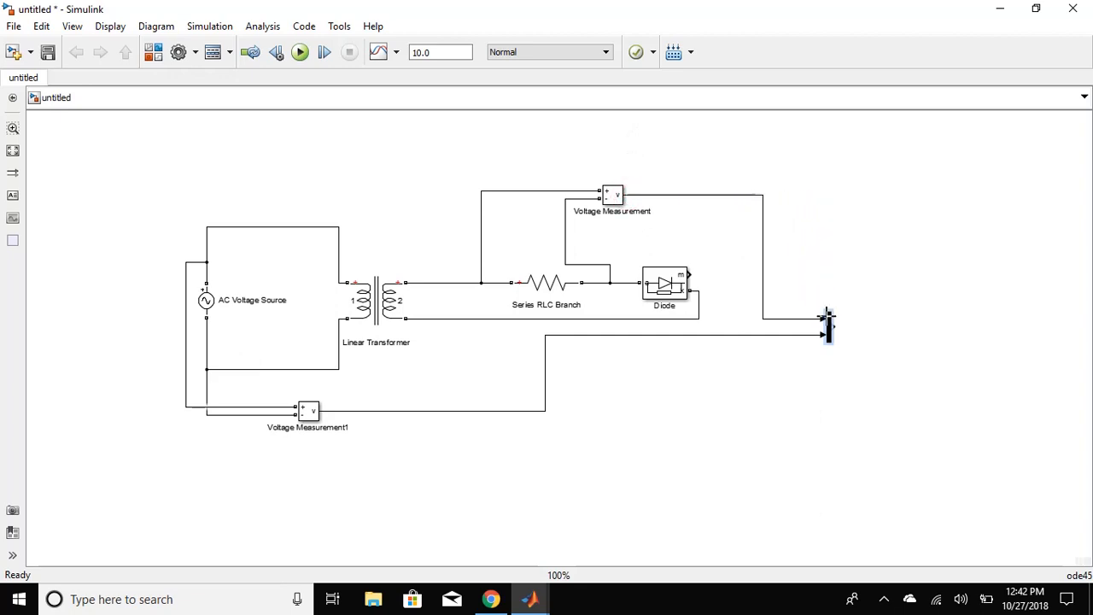
# Add a Scope block from simulink/Sinks to the right of the Mux and connect the Mux output to it
pyautogui.doubleClick(929, 319)
pyautogui.write('scope')
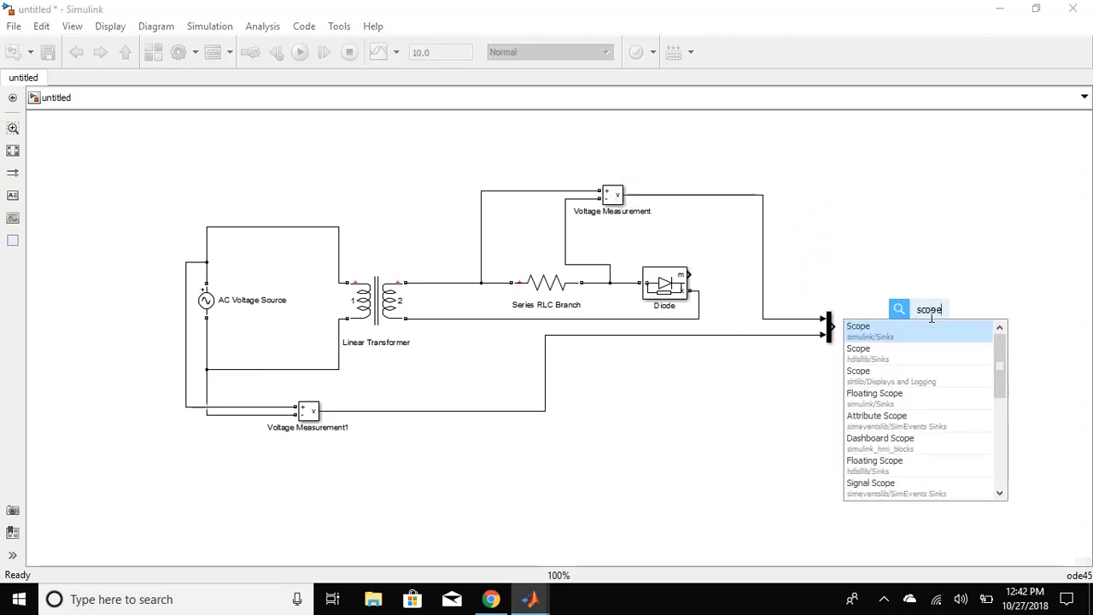
pyautogui.press('Return')
pyautogui.moveTo(929, 319); pyautogui.dragTo(912, 335)
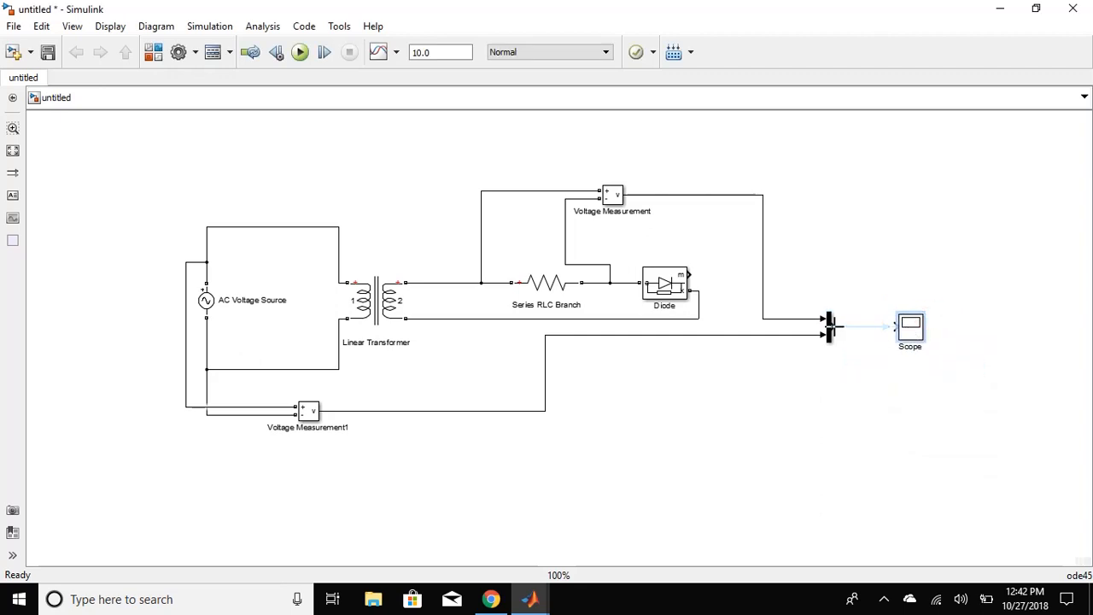
pyautogui.moveTo(830, 326); pyautogui.dragTo(892, 325)
# Add a powergui block from powerlib in the free area above the Scope
pyautogui.doubleClick(875, 181)
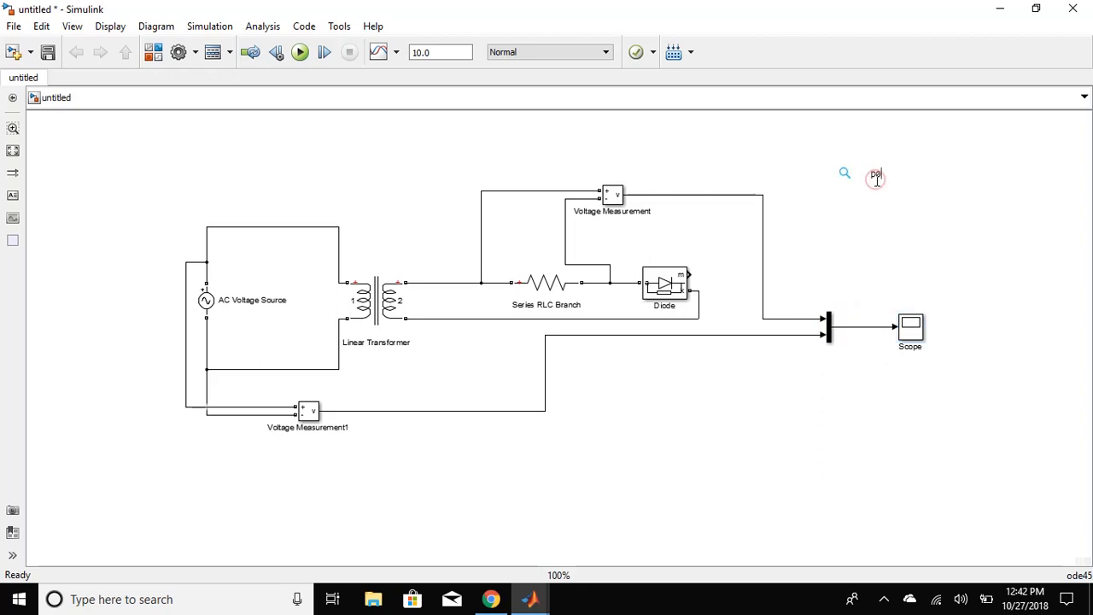
pyautogui.write('powergui')
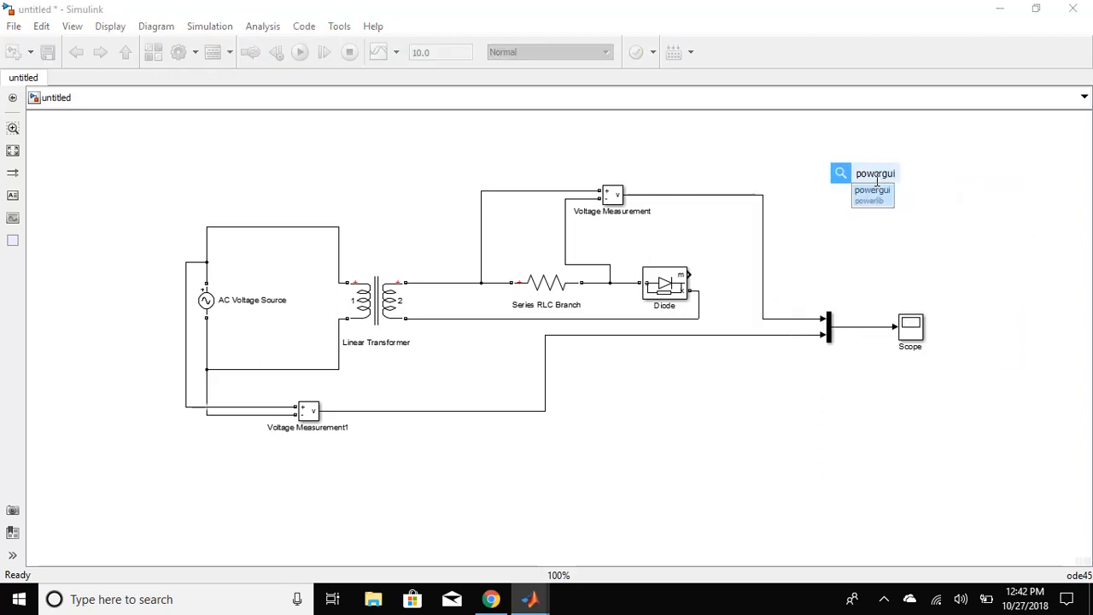
pyautogui.press('Return')
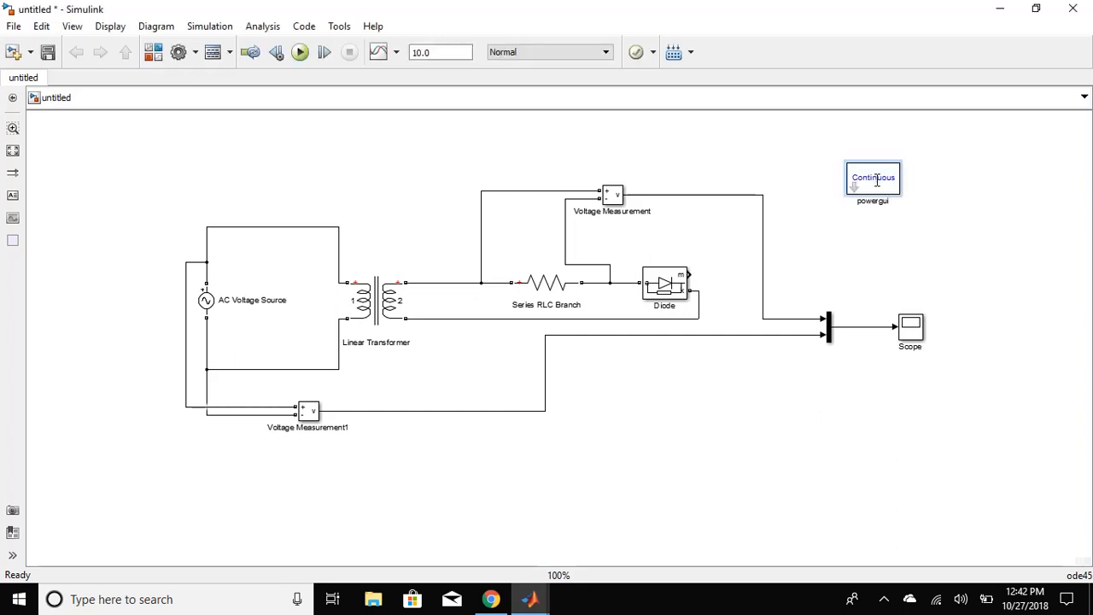
pyautogui.moveTo(876, 181); pyautogui.dragTo(892, 172)
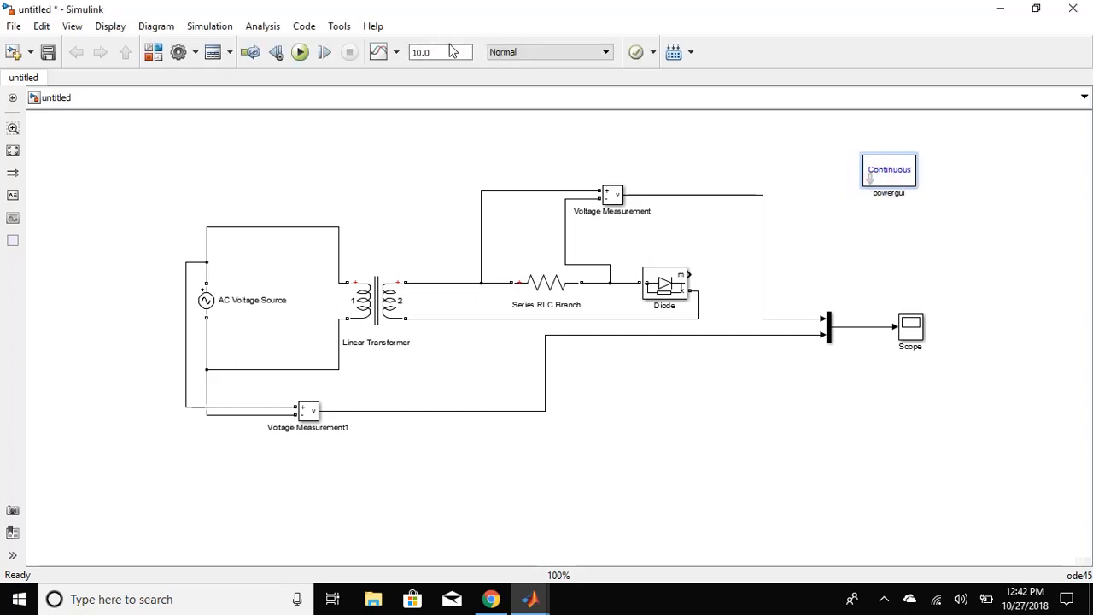
# Set the simulation stop time to 0.2
pyautogui.doubleClick(437, 49)
pyautogui.press('BackSpace')
pyautogui.write('0')
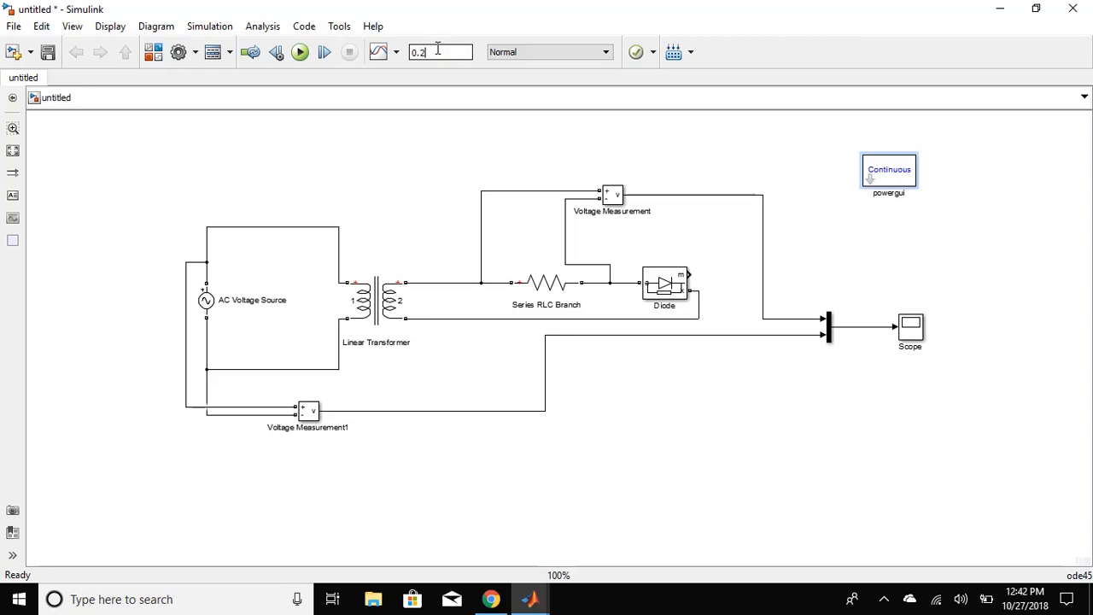
pyautogui.click(354, 129)
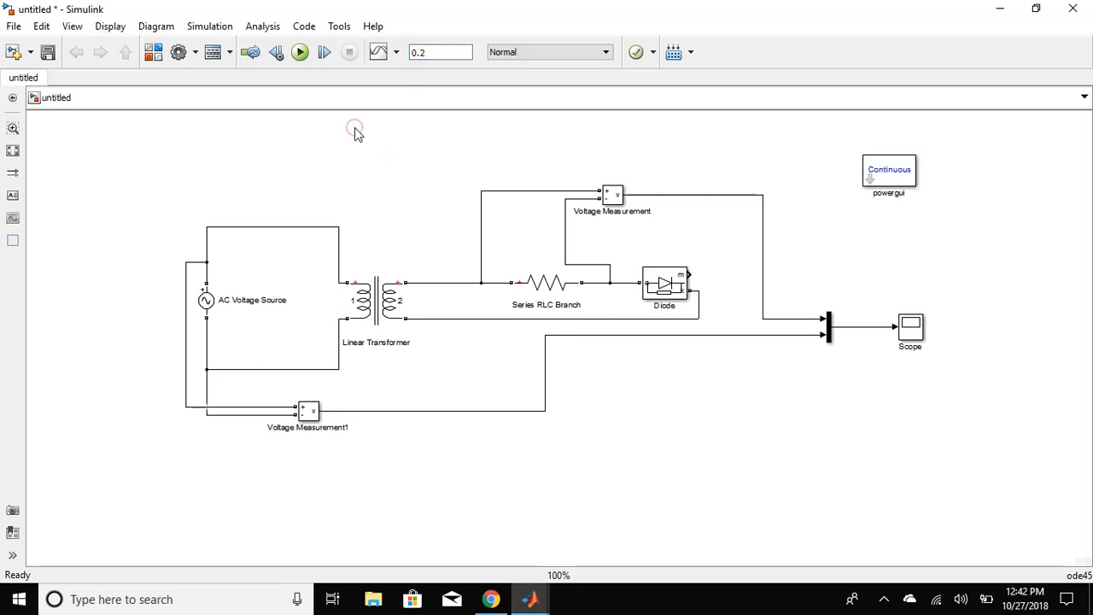
# Add a three-line annotation above the transformer reading '0.2 because i want 10 waves', 'since our period = 0.02 secs' and 'Time period = 1/freq'
pyautogui.doubleClick(354, 129)
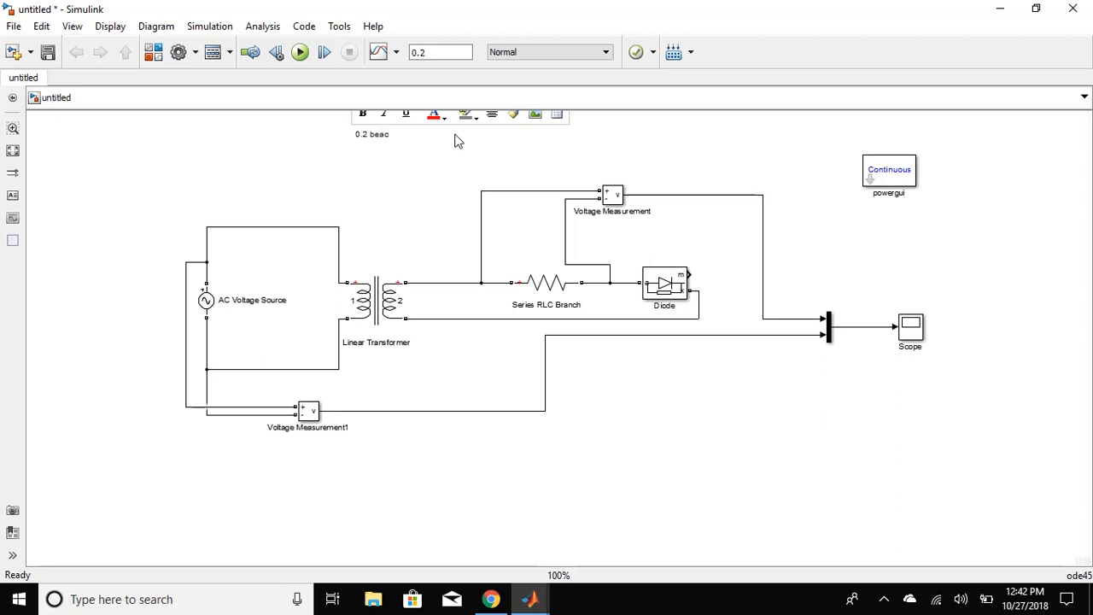
pyautogui.press('BackSpace')
pyautogui.press('BackSpace')
pyautogui.write('ca')
pyautogui.write('use ')
pyautogui.write('i')
pyautogui.write(' want ')
pyautogui.write('10 ')
pyautogui.write('wave')
pyautogui.write('s')
pyautogui.write(' si')
pyautogui.write('nce')
pyautogui.write(' our per')
pyautogui.write('io')
pyautogui.write('d ')
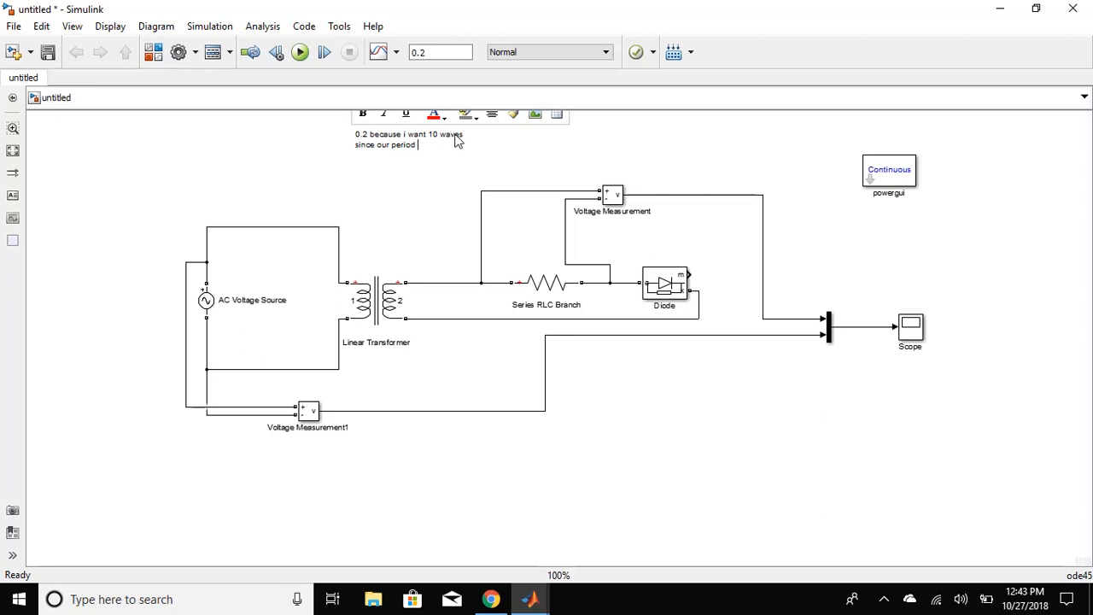
pyautogui.write('=')
pyautogui.write(' 0.02 sec')
pyautogui.write('s')
pyautogui.write('T')
pyautogui.write('ime')
pyautogui.write(' period')
pyautogui.write(' = 1')
pyautogui.write('/freq')
# Highlight the entire annotation text with a cyan background
pyautogui.hotkey('ctrl', 'a')
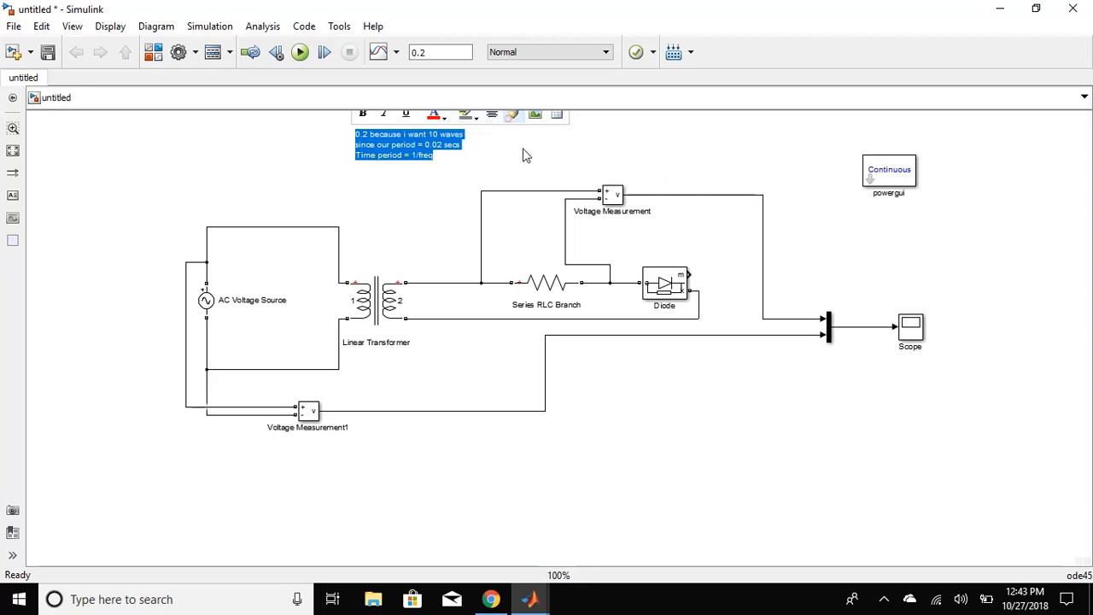
pyautogui.click(469, 115)
pyautogui.click(539, 175)
pyautogui.click(520, 179)
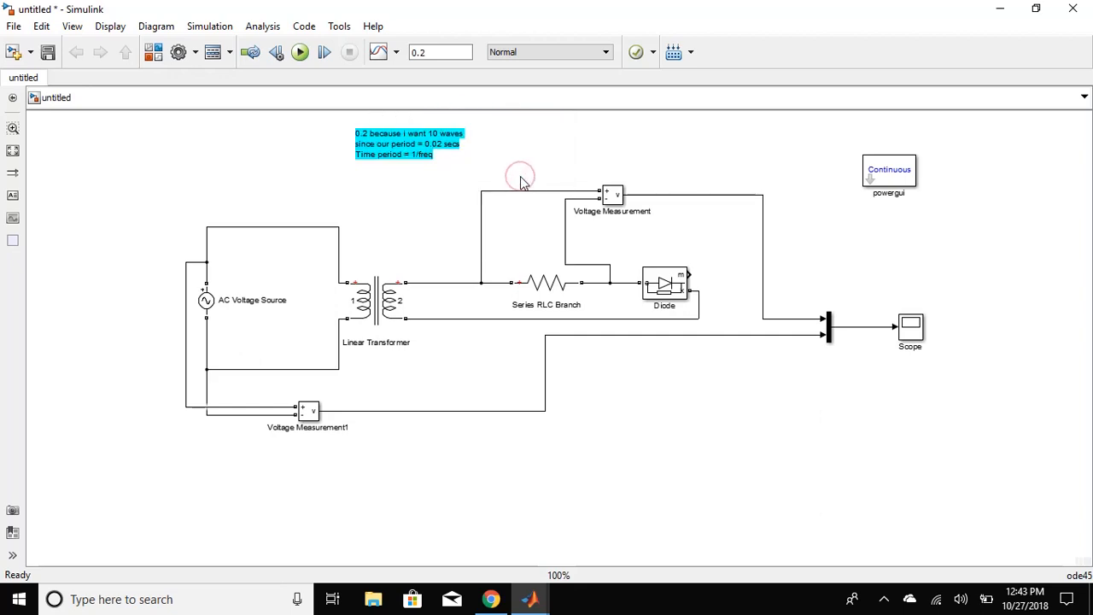
# Run the simulation and examine the source and resistor voltage waveforms in the maximized Scope with autoscaled axes
pyautogui.click(300, 53)
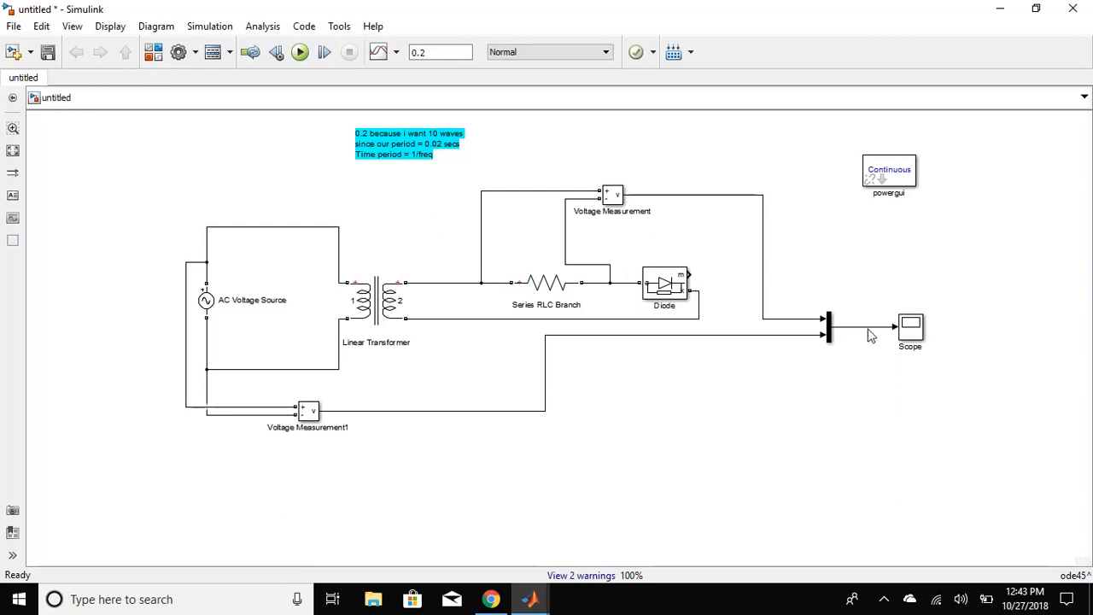
pyautogui.click(909, 326)
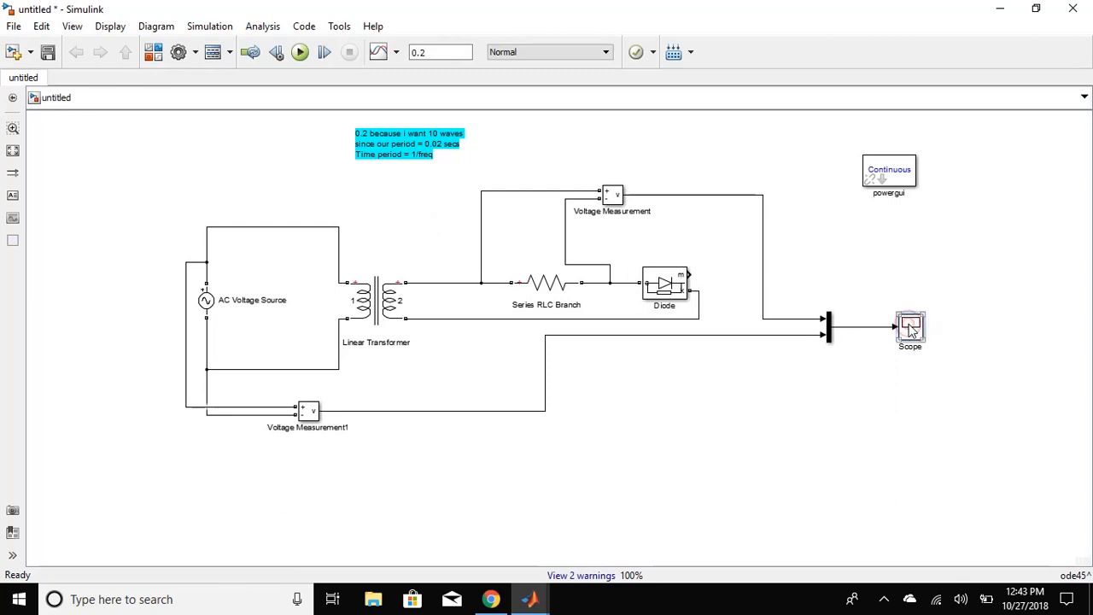
pyautogui.doubleClick(910, 328)
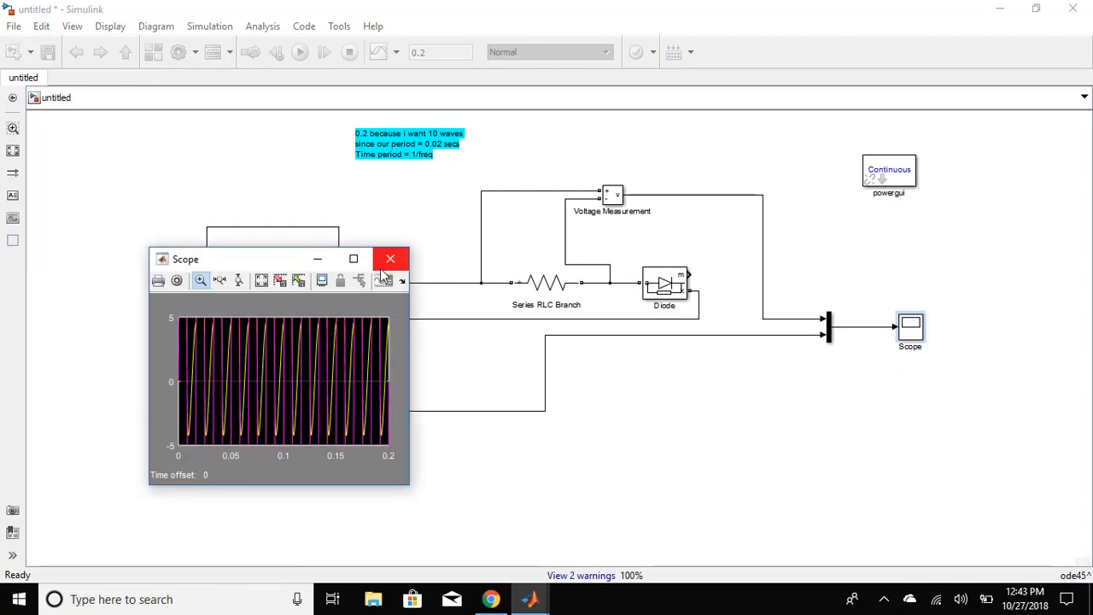
pyautogui.click(356, 259)
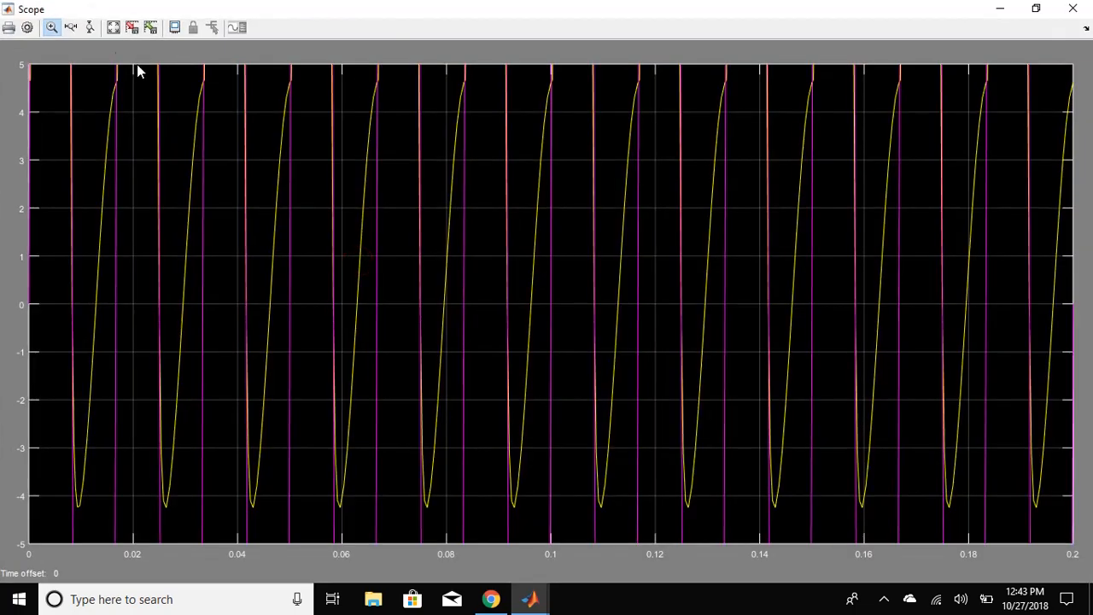
pyautogui.click(113, 28)
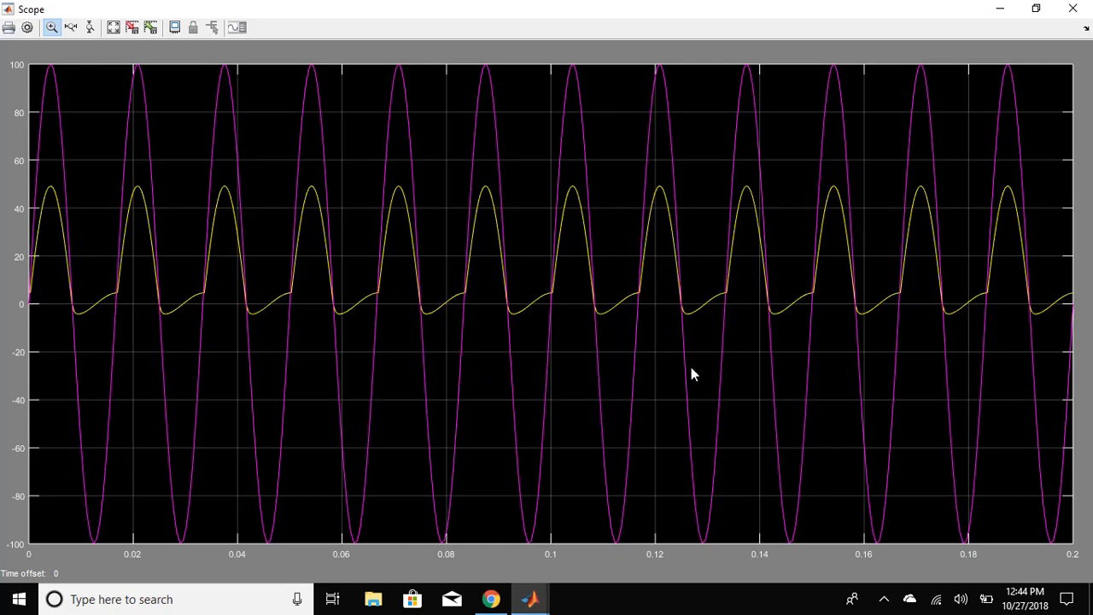
pyautogui.click(1073, 9)
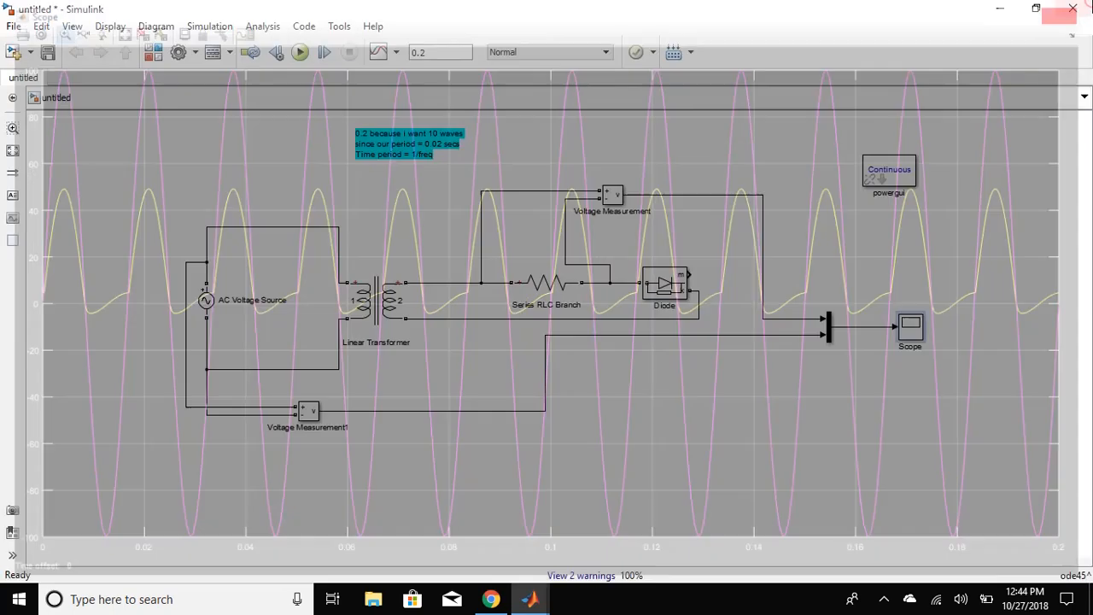
pyautogui.click(886, 600)
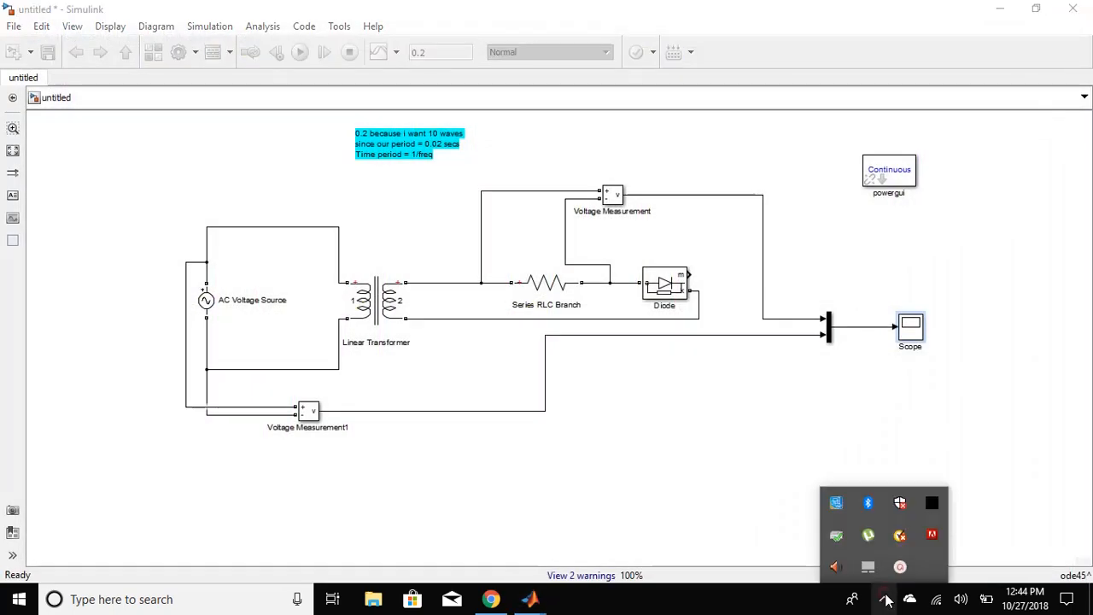
pyautogui.click(900, 566)
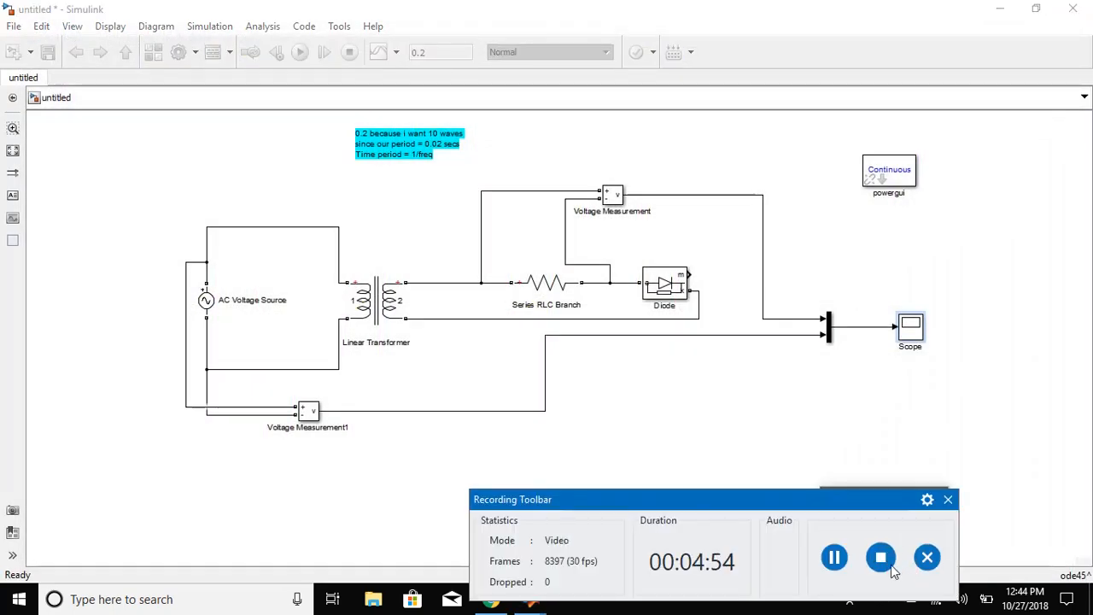